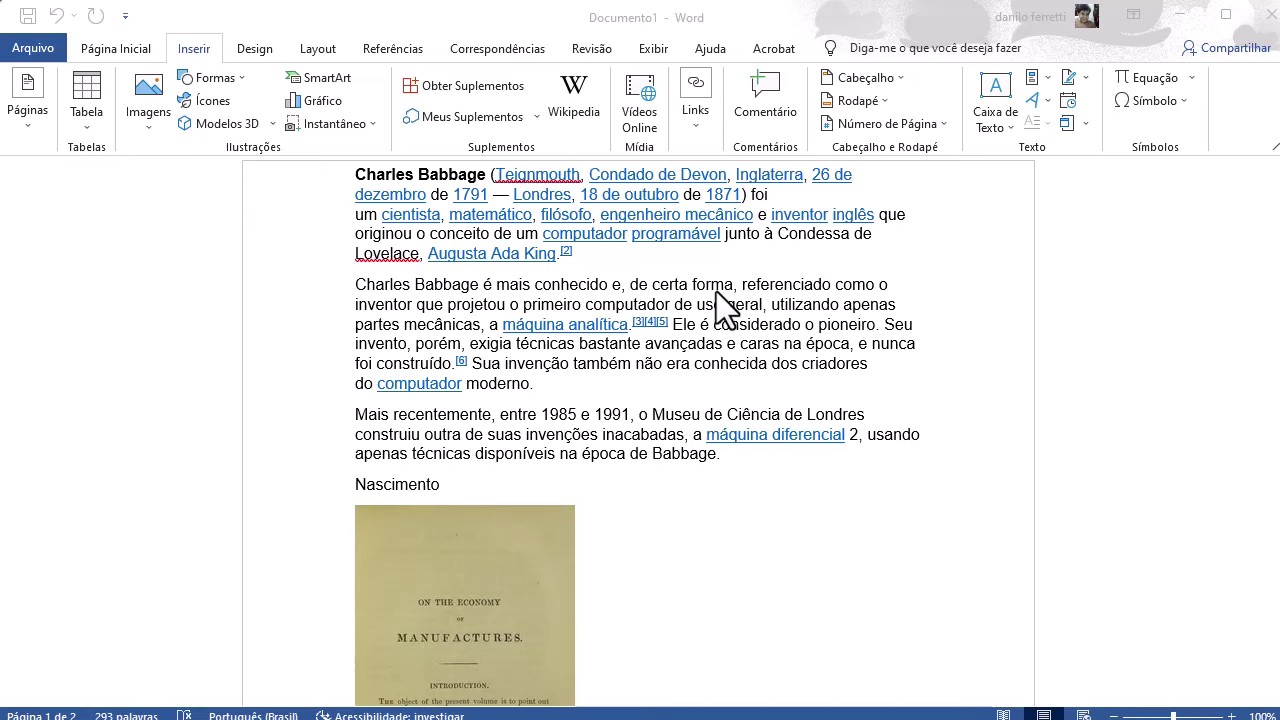
# - Add a new empty paragraph after the last paragraph, the one ending with St. Michael
pyautogui.scroll(-1, 760, 345)
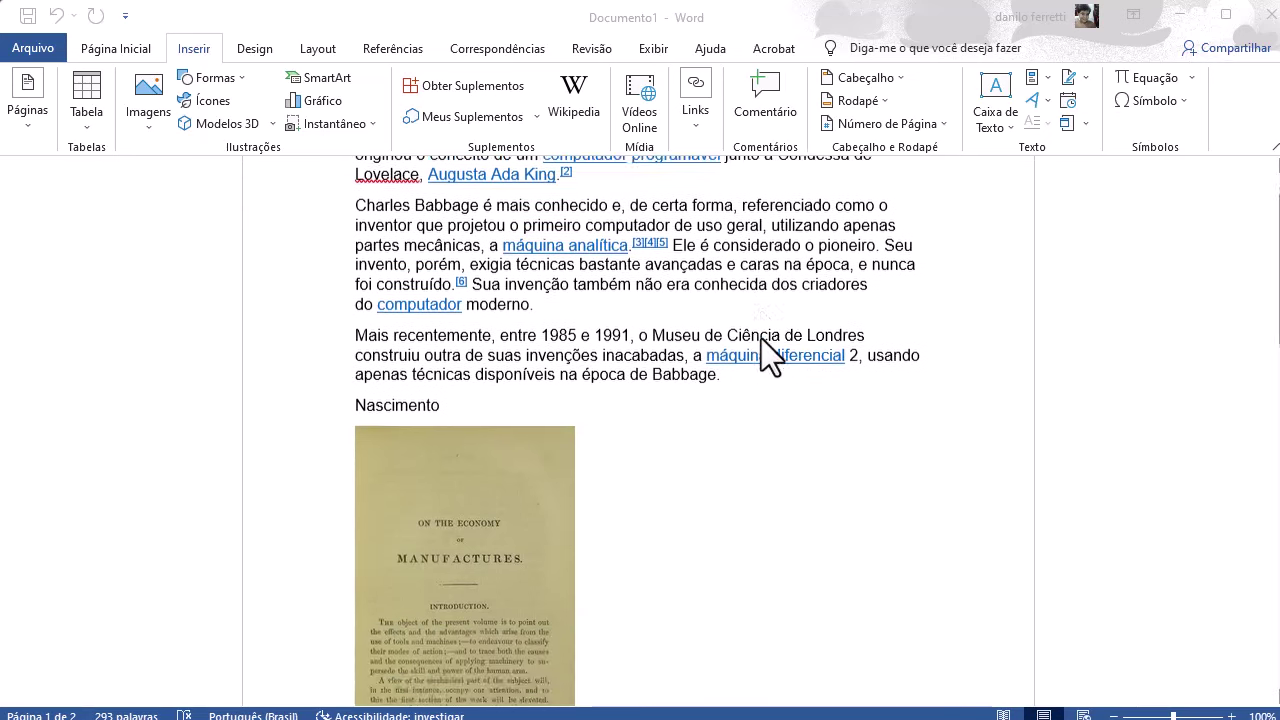
pyautogui.scroll(1, 762, 345)
pyautogui.scroll(-3, 662, 392)
pyautogui.scroll(-1, 662, 392)
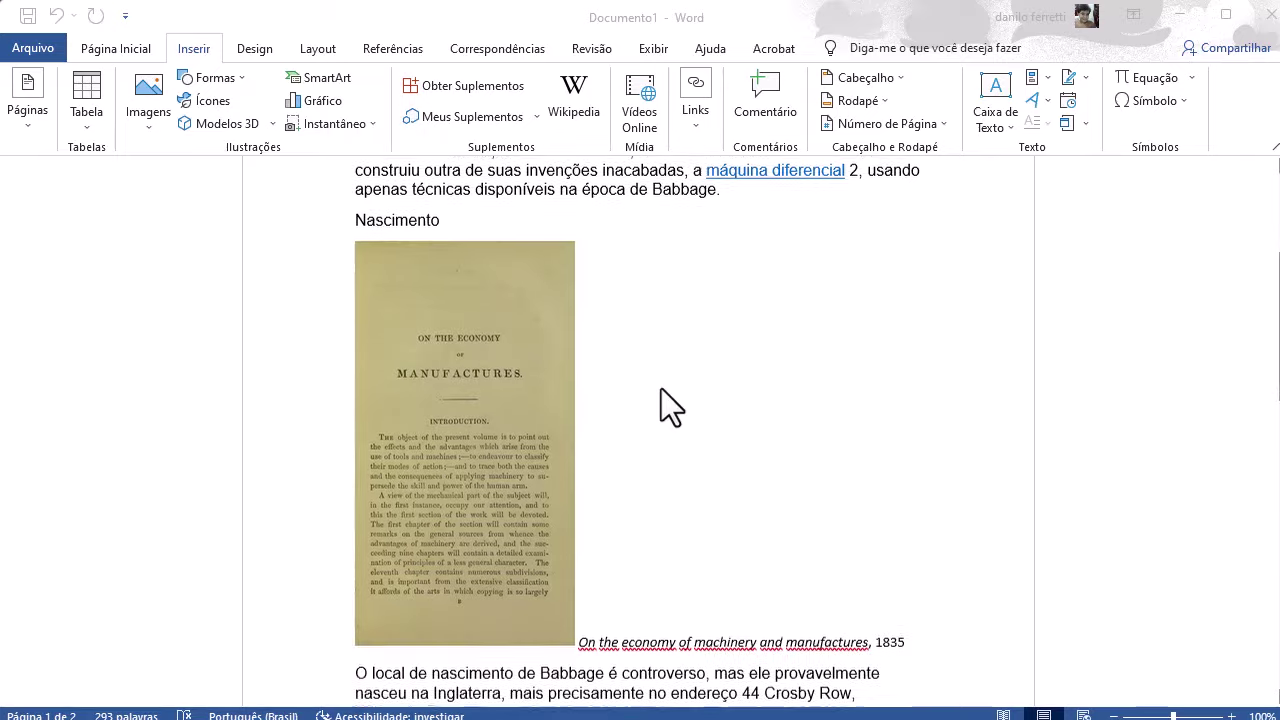
pyautogui.scroll(-3, 662, 392)
pyautogui.scroll(-6, 662, 392)
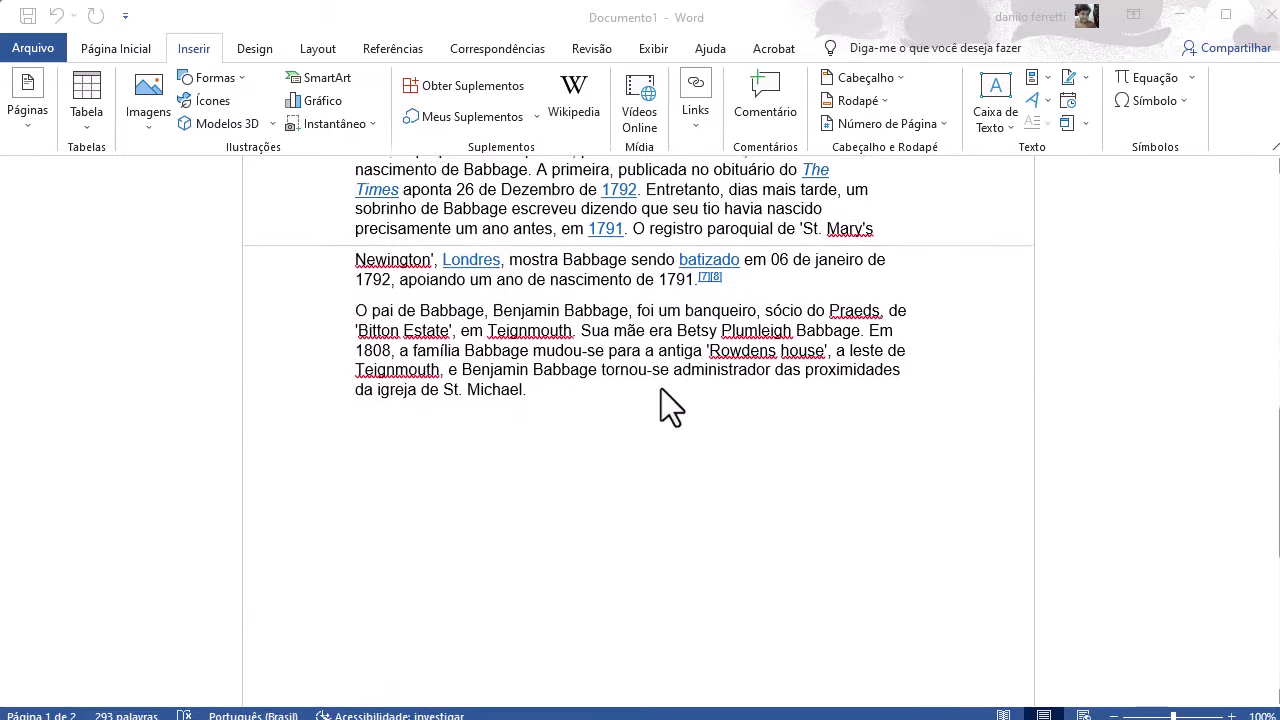
pyautogui.scroll(3, 662, 392)
pyautogui.scroll(8, 663, 390)
pyautogui.scroll(1, 665, 390)
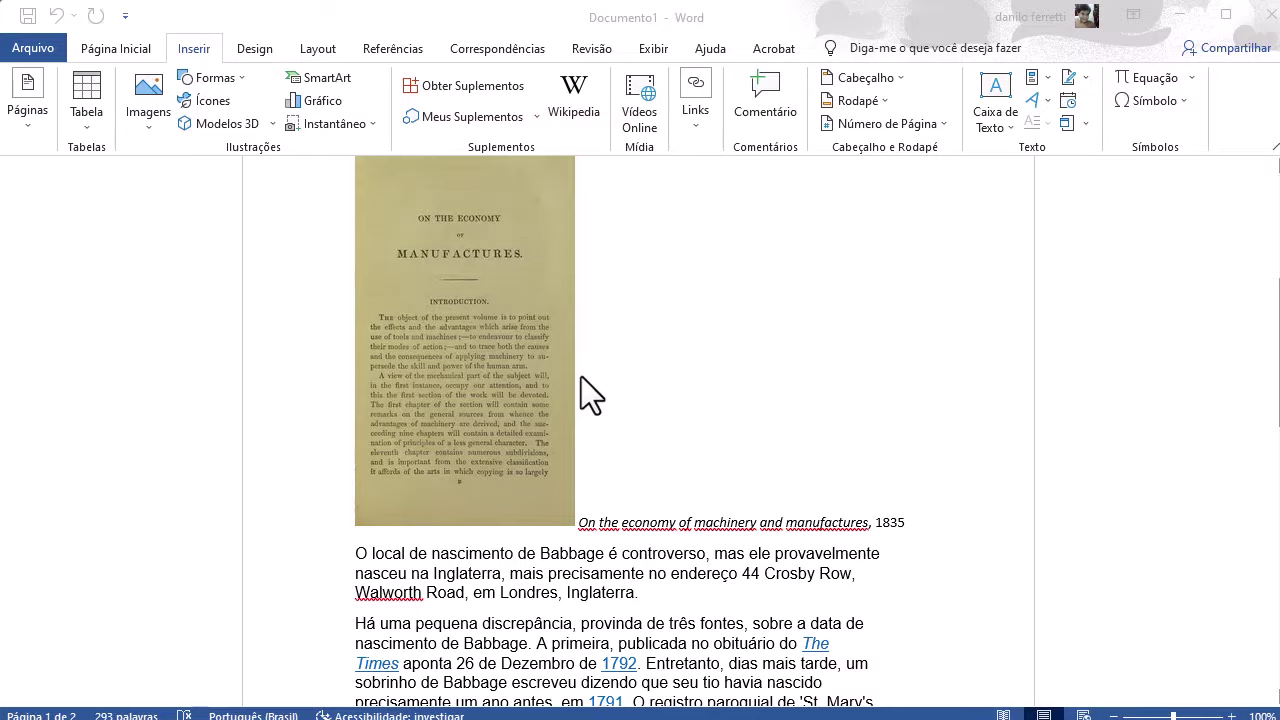
pyautogui.scroll(2, 583, 375)
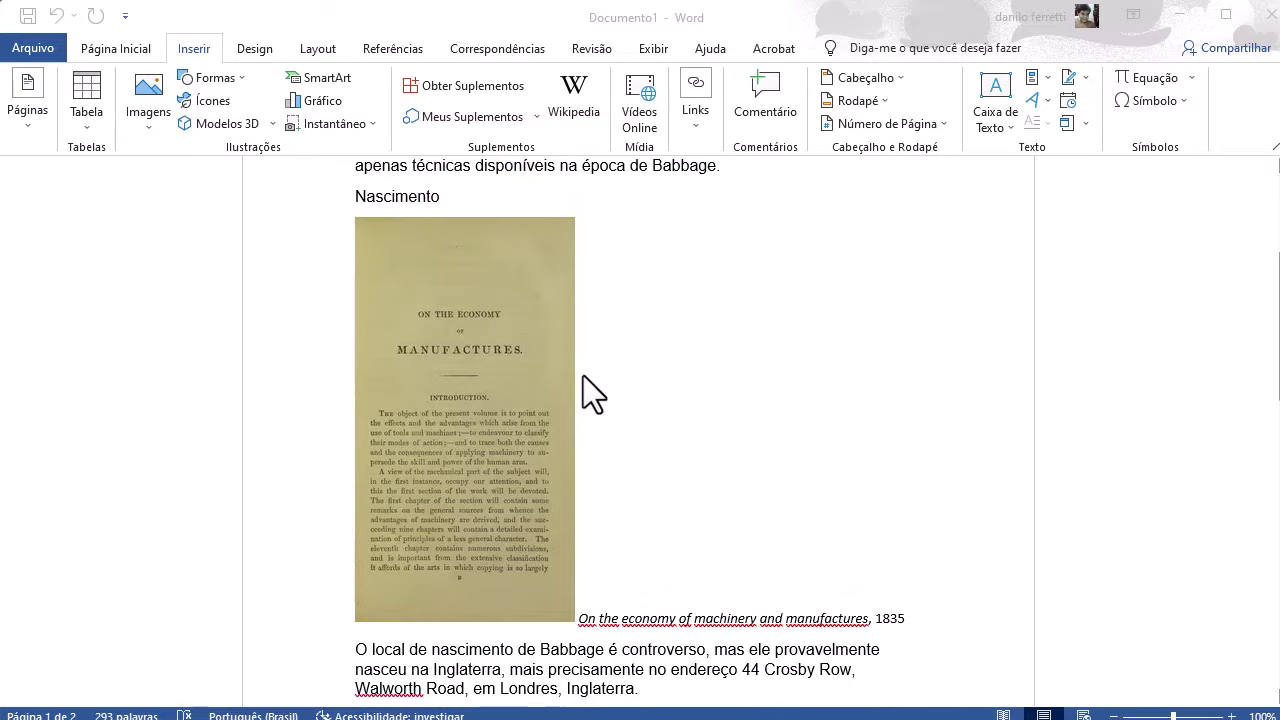
pyautogui.scroll(5, 583, 375)
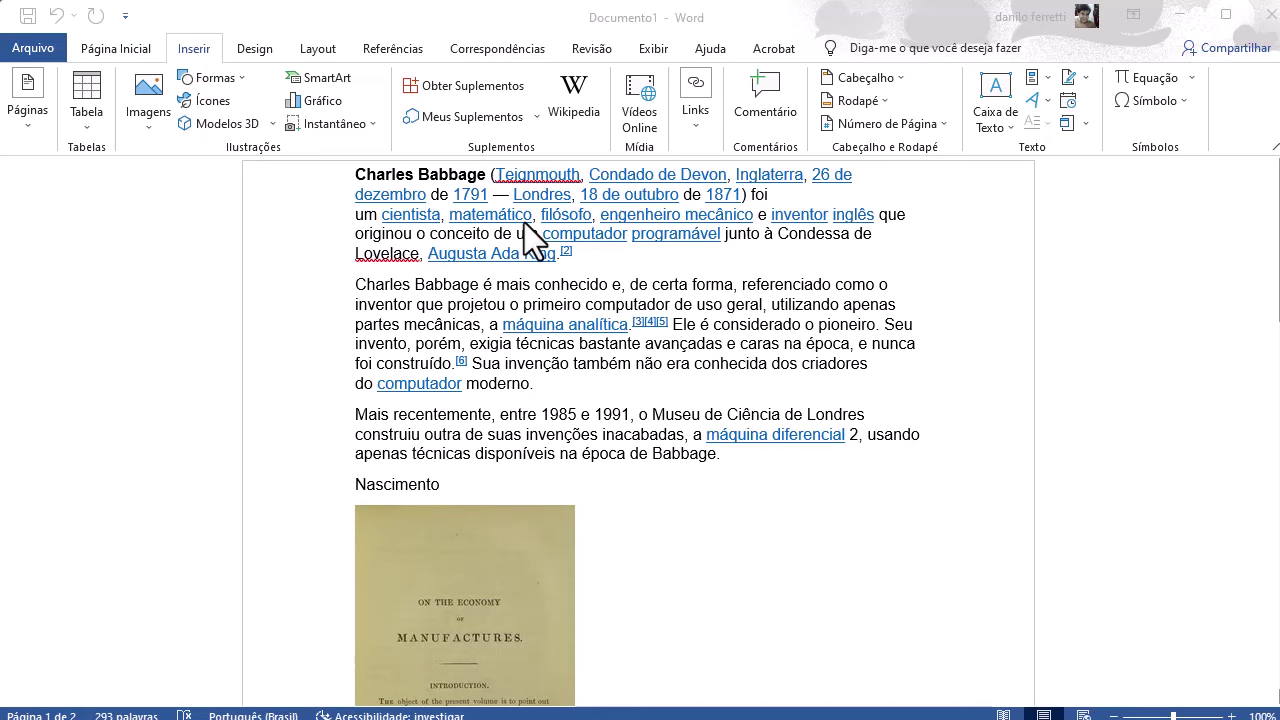
pyautogui.scroll(-2, 579, 237)
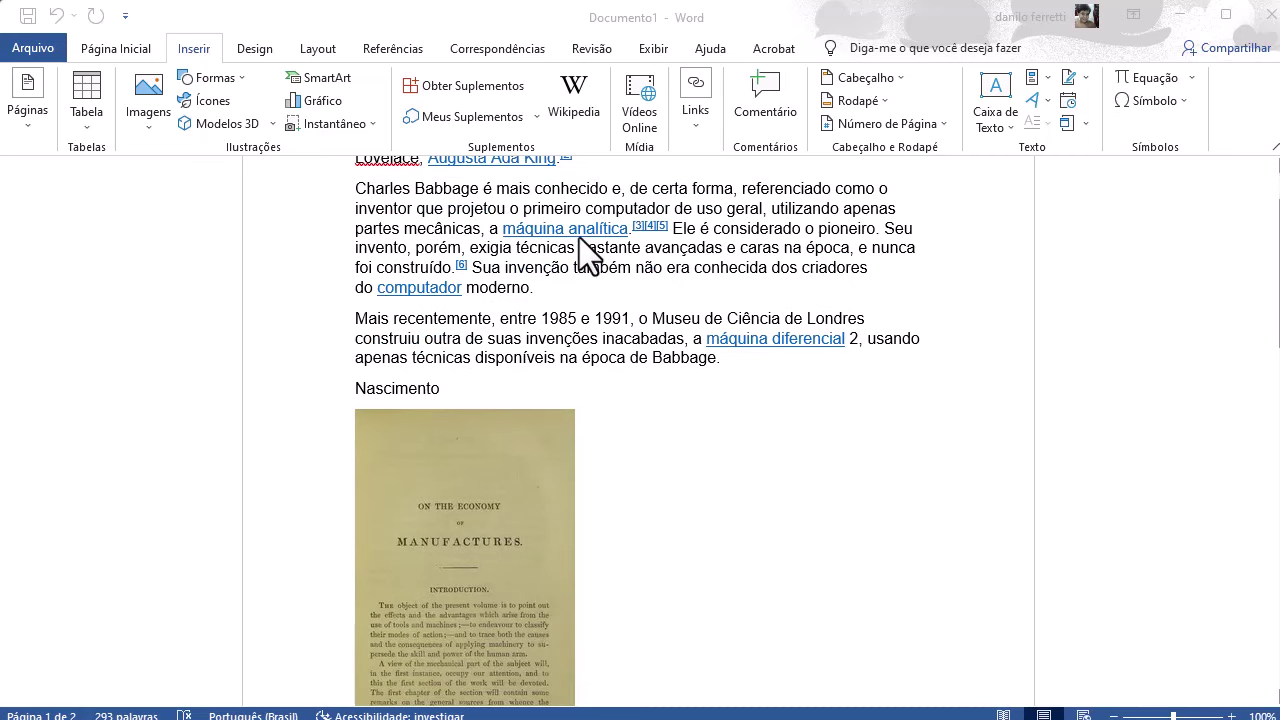
pyautogui.scroll(-2, 577, 240)
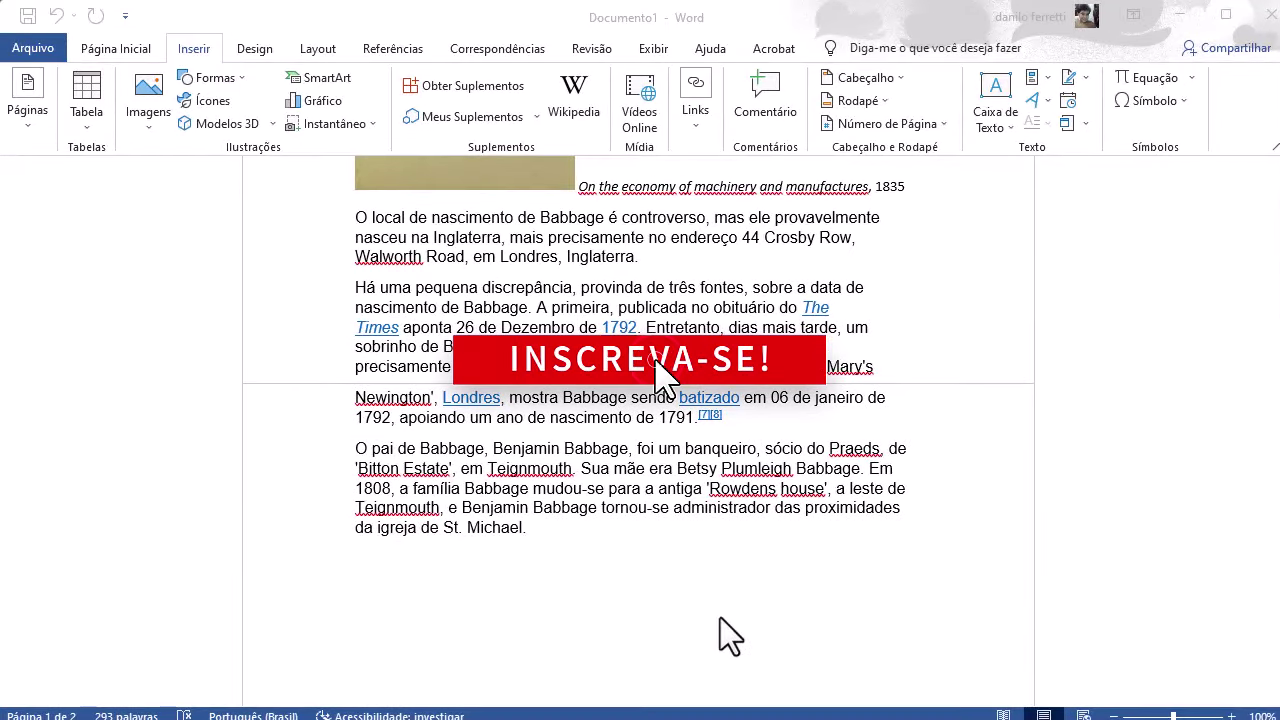
pyautogui.click(594, 528)
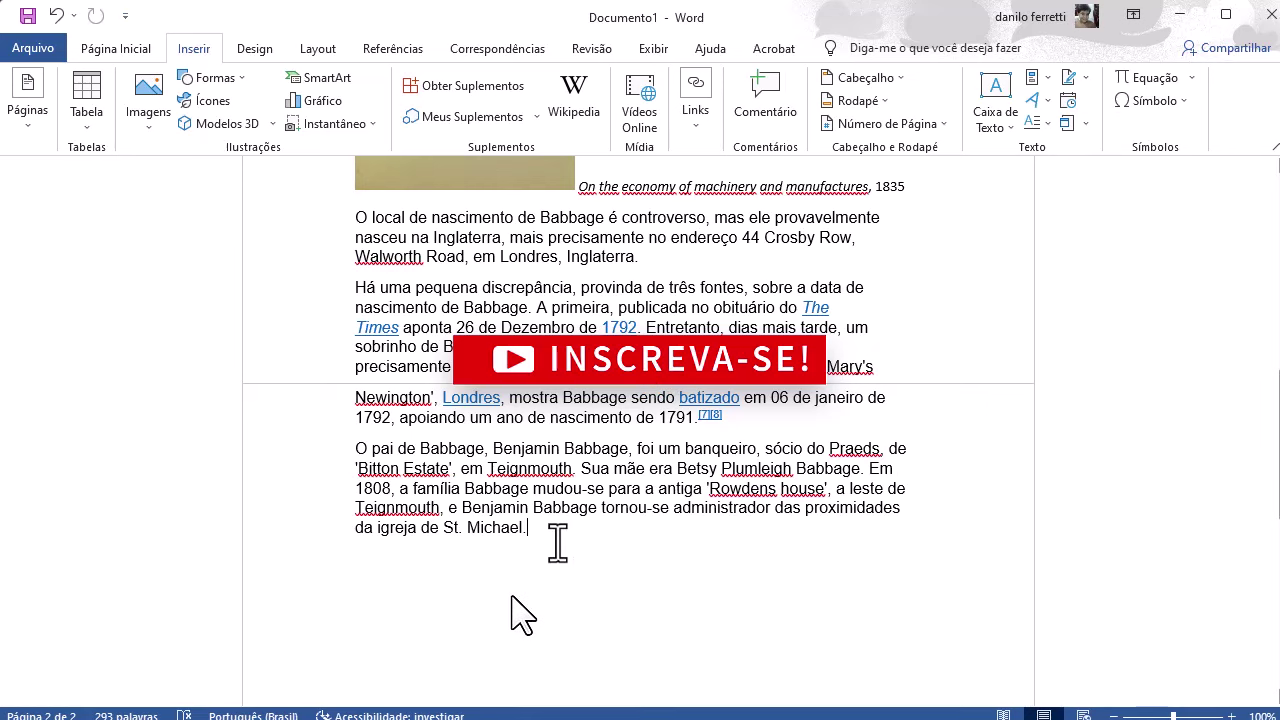
pyautogui.press('Return')
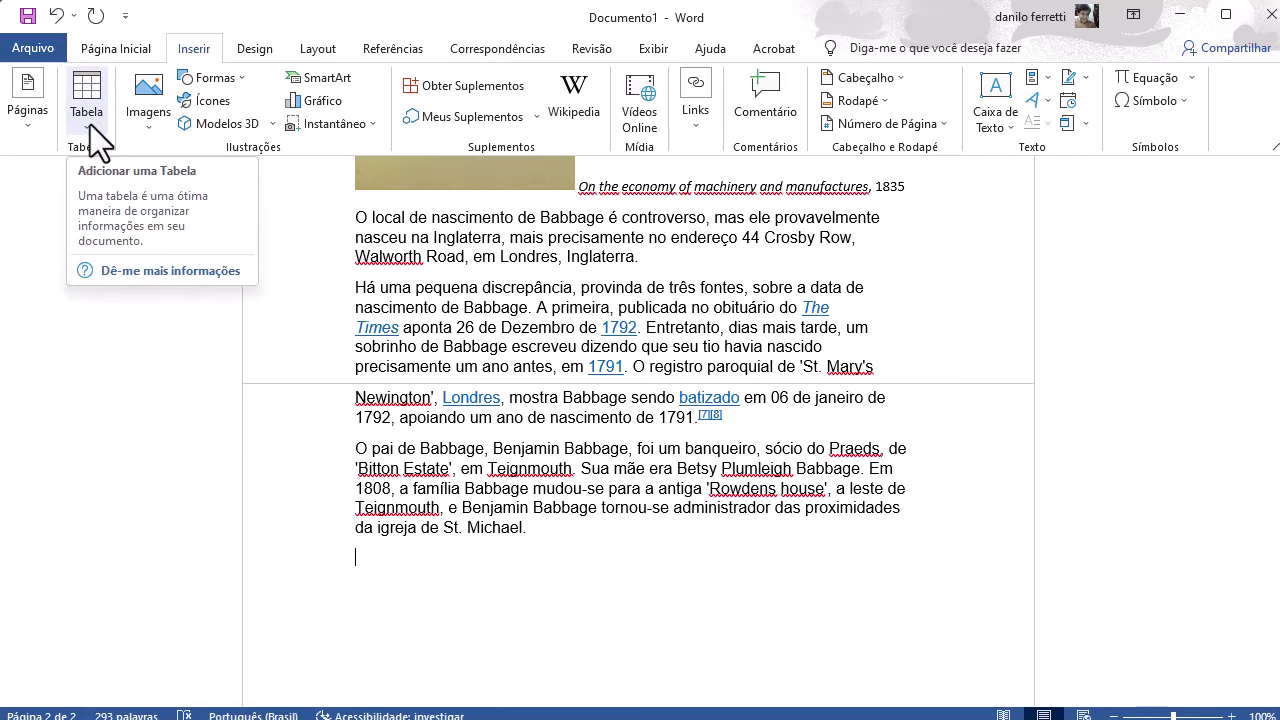
# - Insert the Babbage.webp portrait from this computer into the new paragraph
pyautogui.click(160, 143)
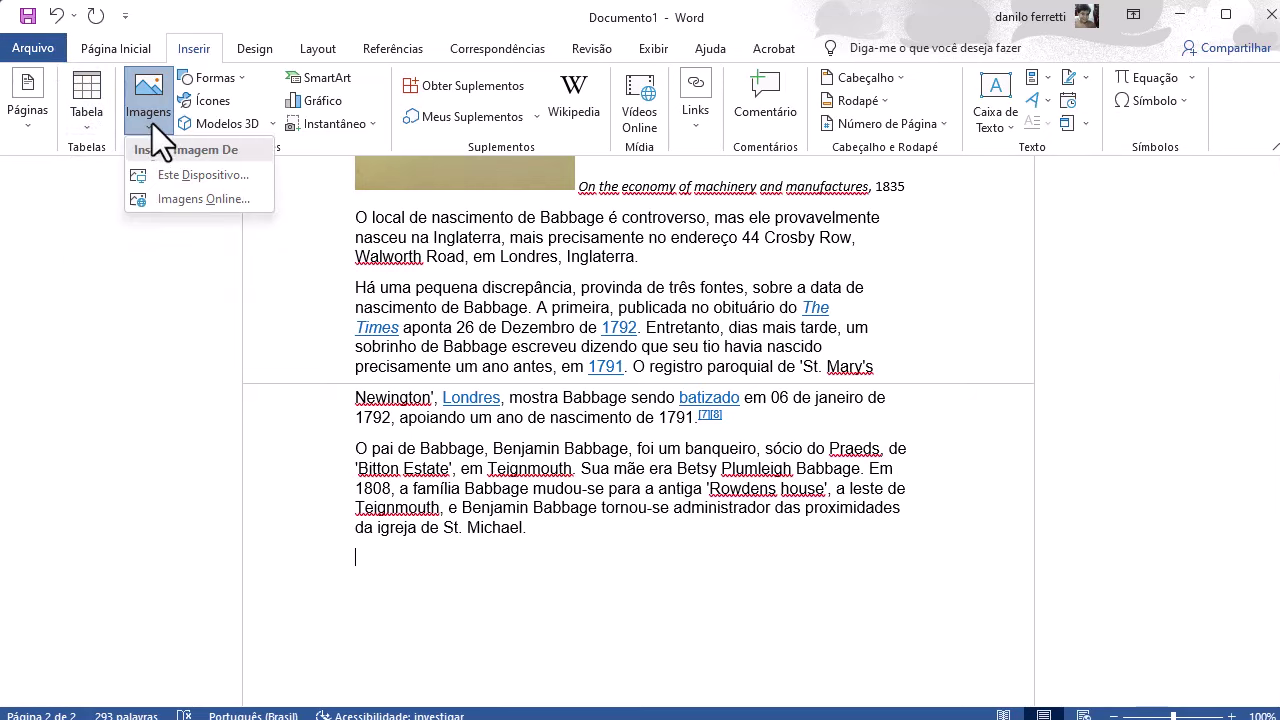
pyautogui.click(182, 172)
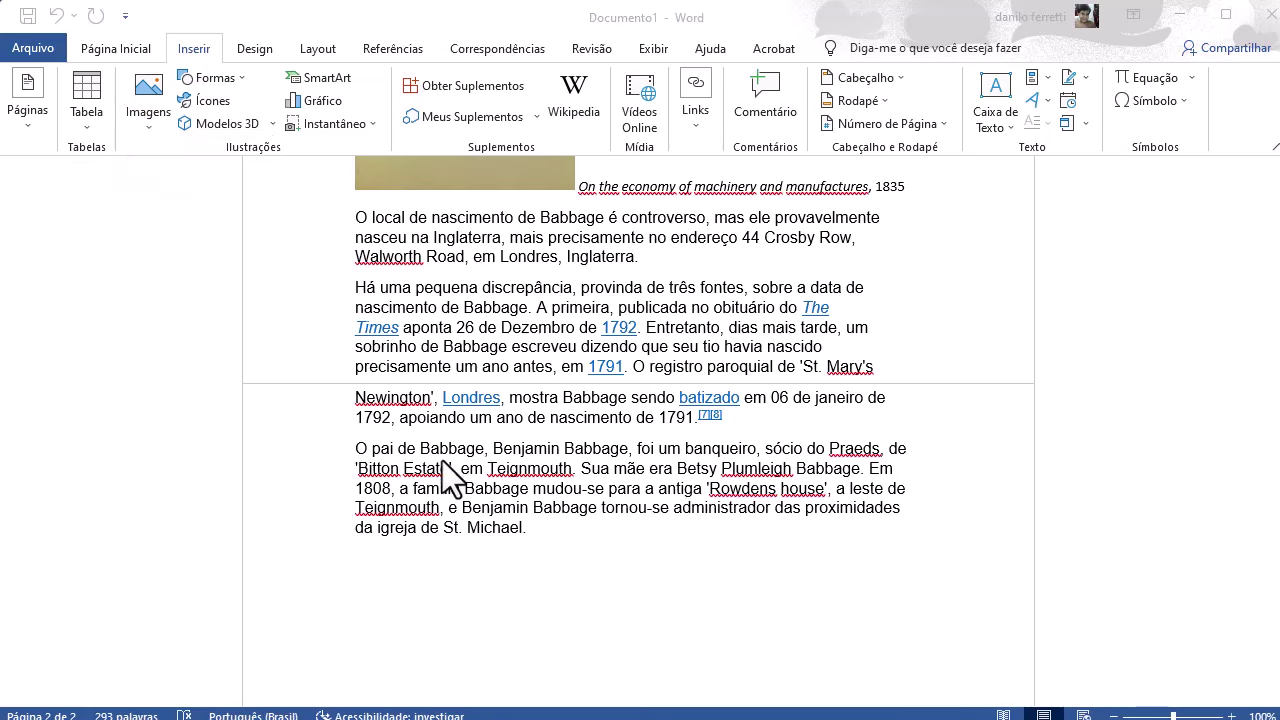
pyautogui.click(149, 124)
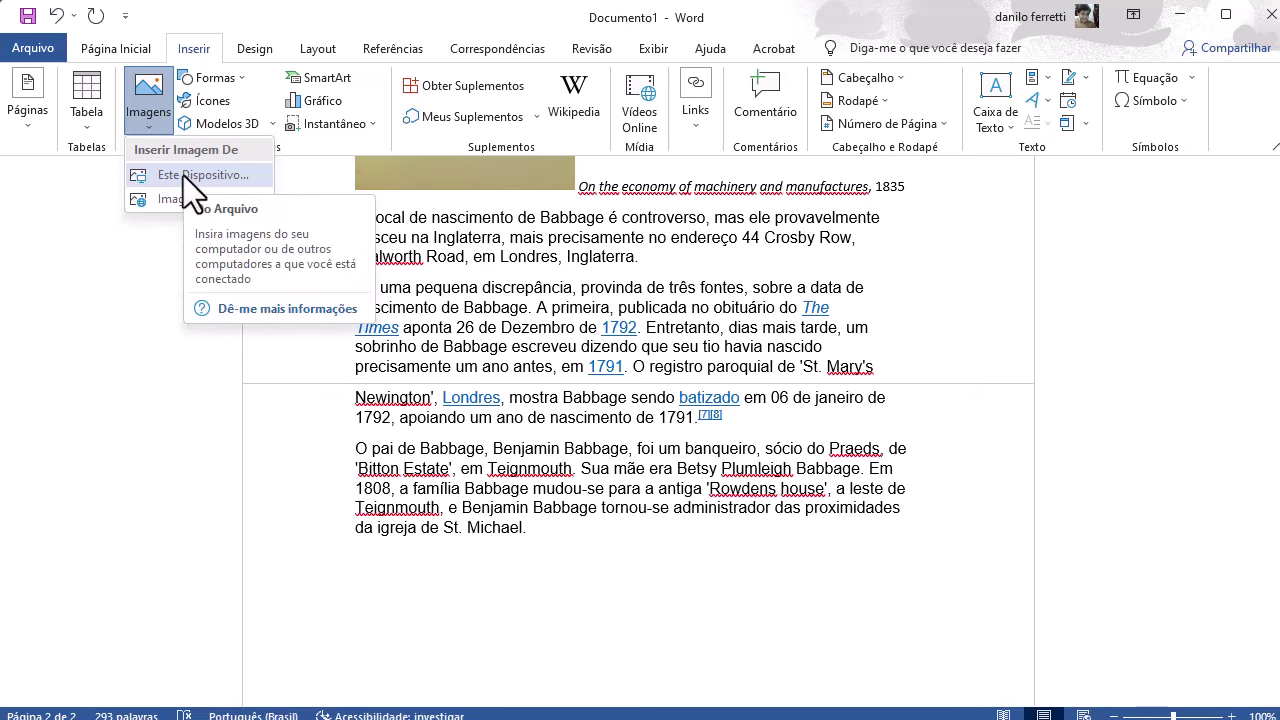
pyautogui.click(185, 177)
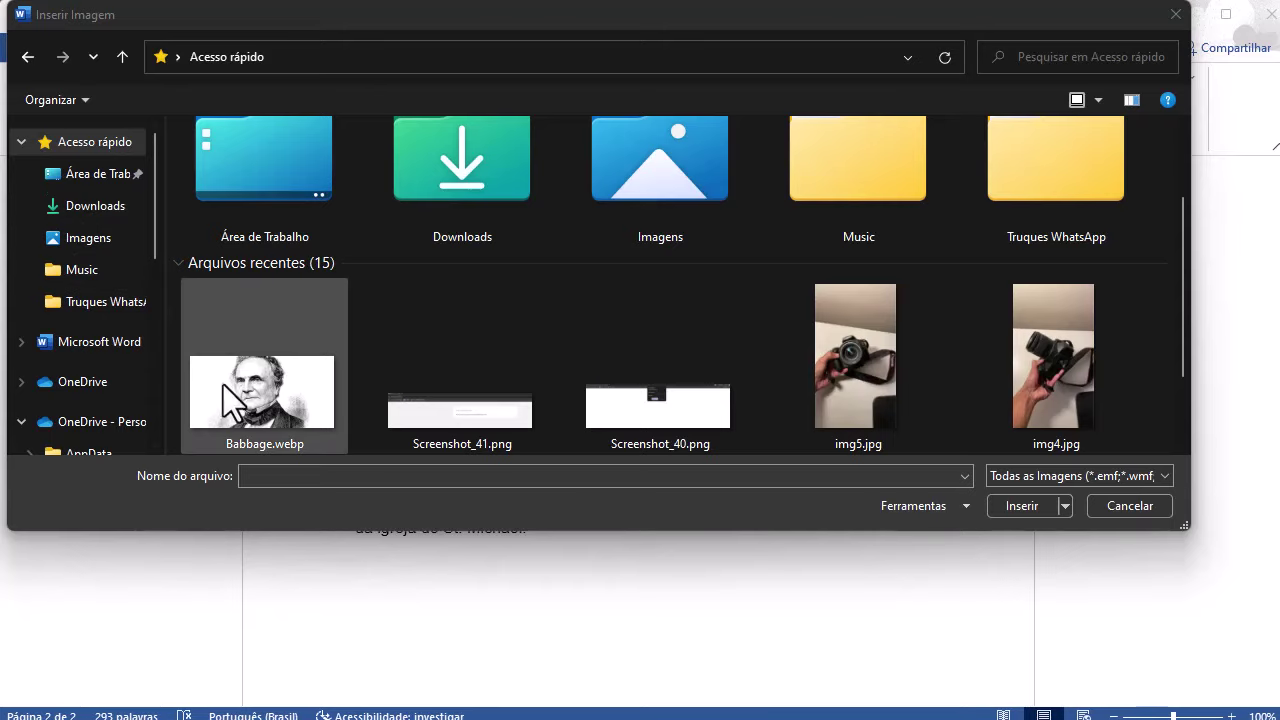
pyautogui.doubleClick(291, 394)
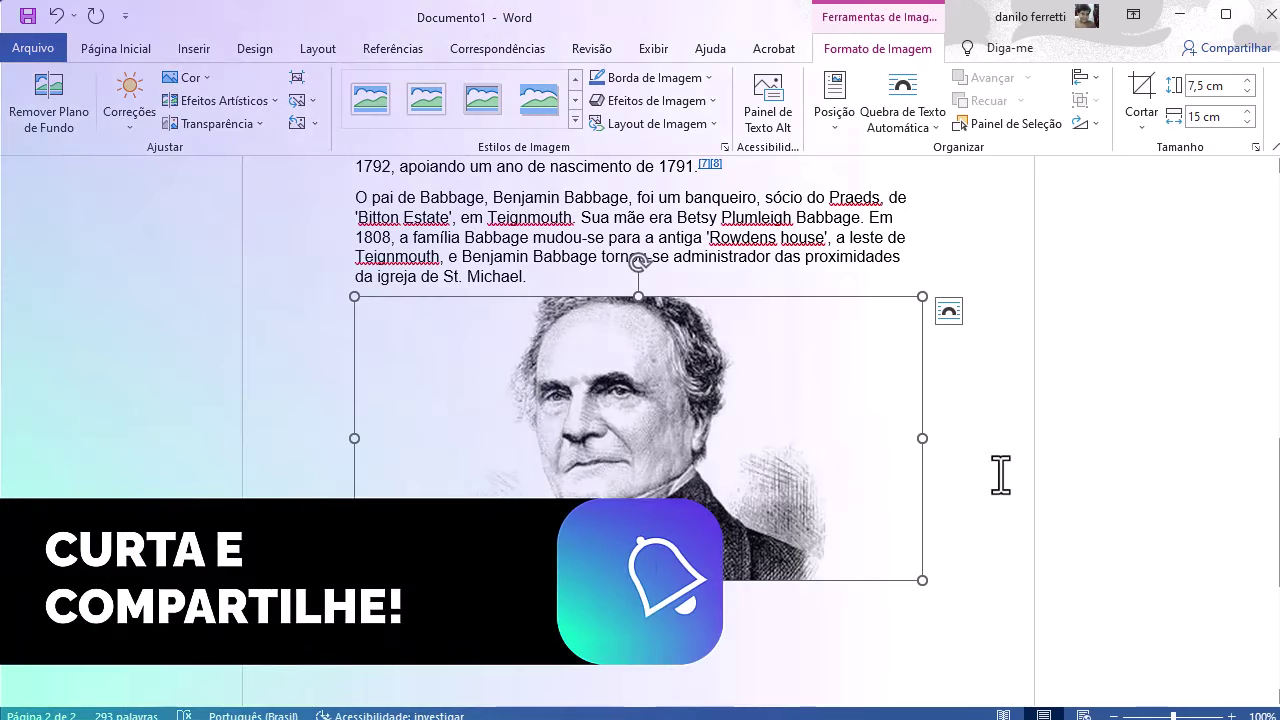
# - Center-align the Babbage portrait's paragraph with Centralizar on Página Inicial
pyautogui.click(920, 471)
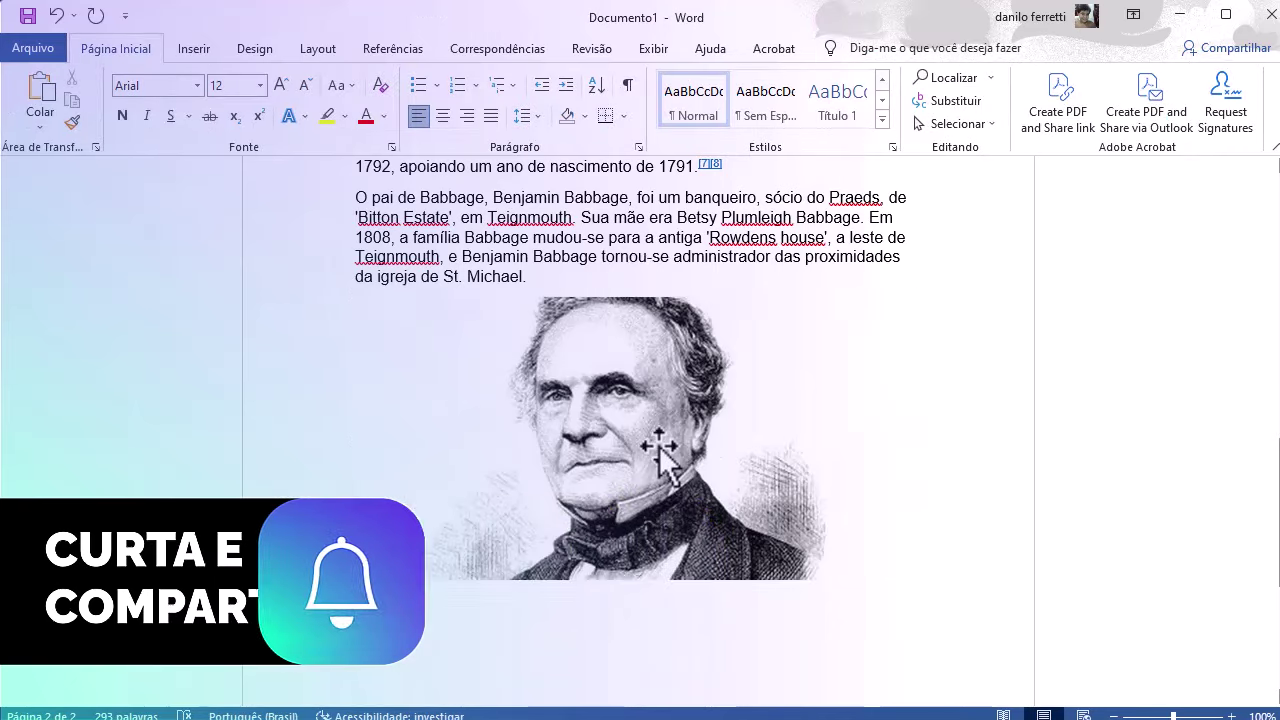
pyautogui.click(660, 450)
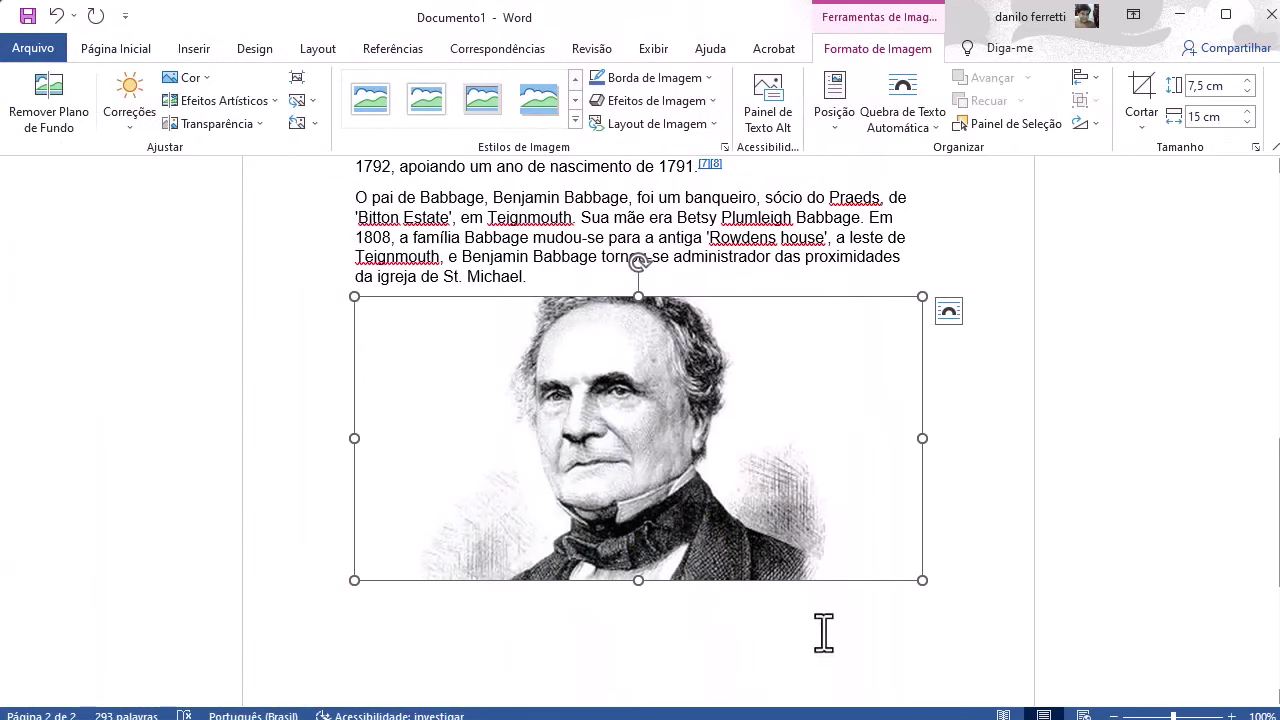
pyautogui.scroll(10, 450, 125)
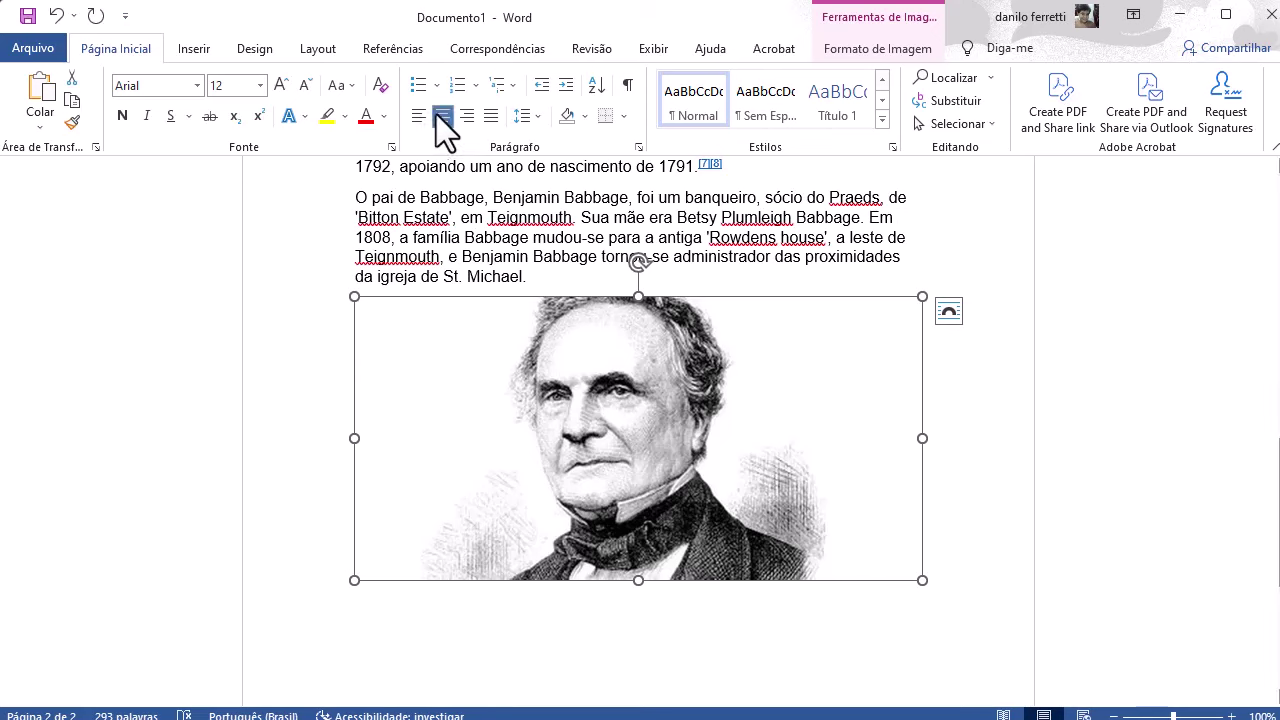
pyautogui.click(1058, 409)
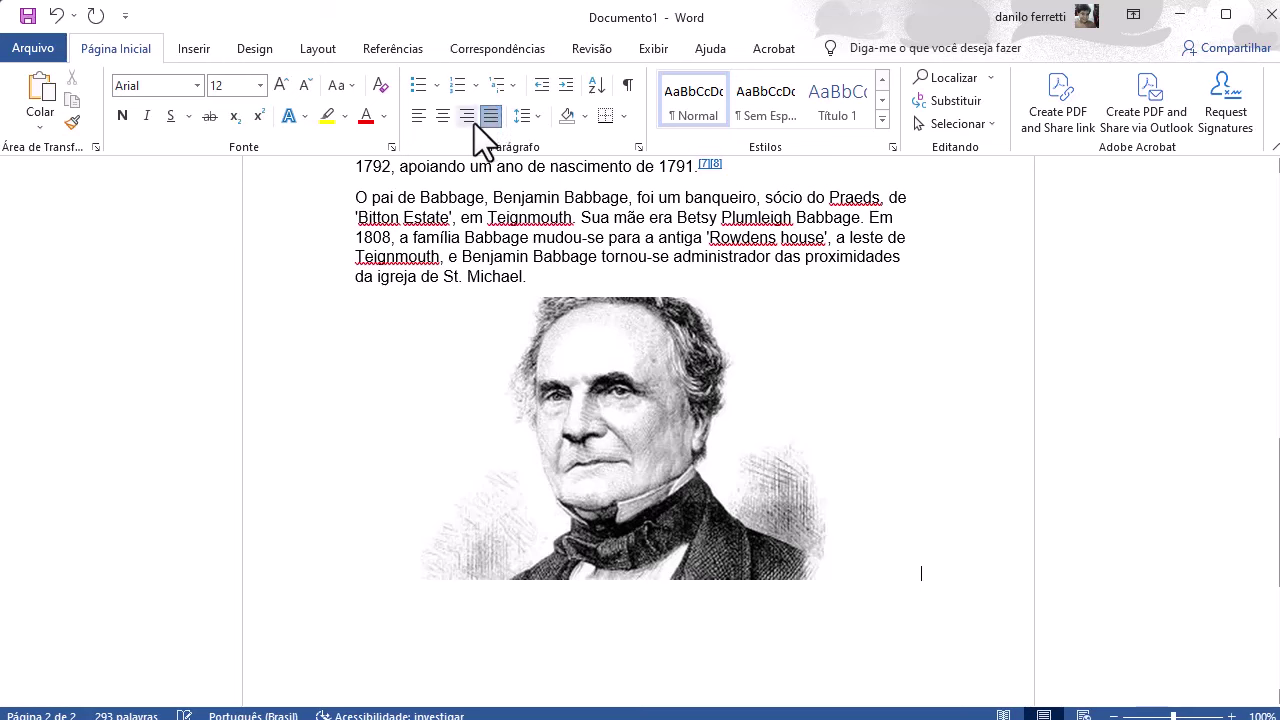
pyautogui.click(686, 443)
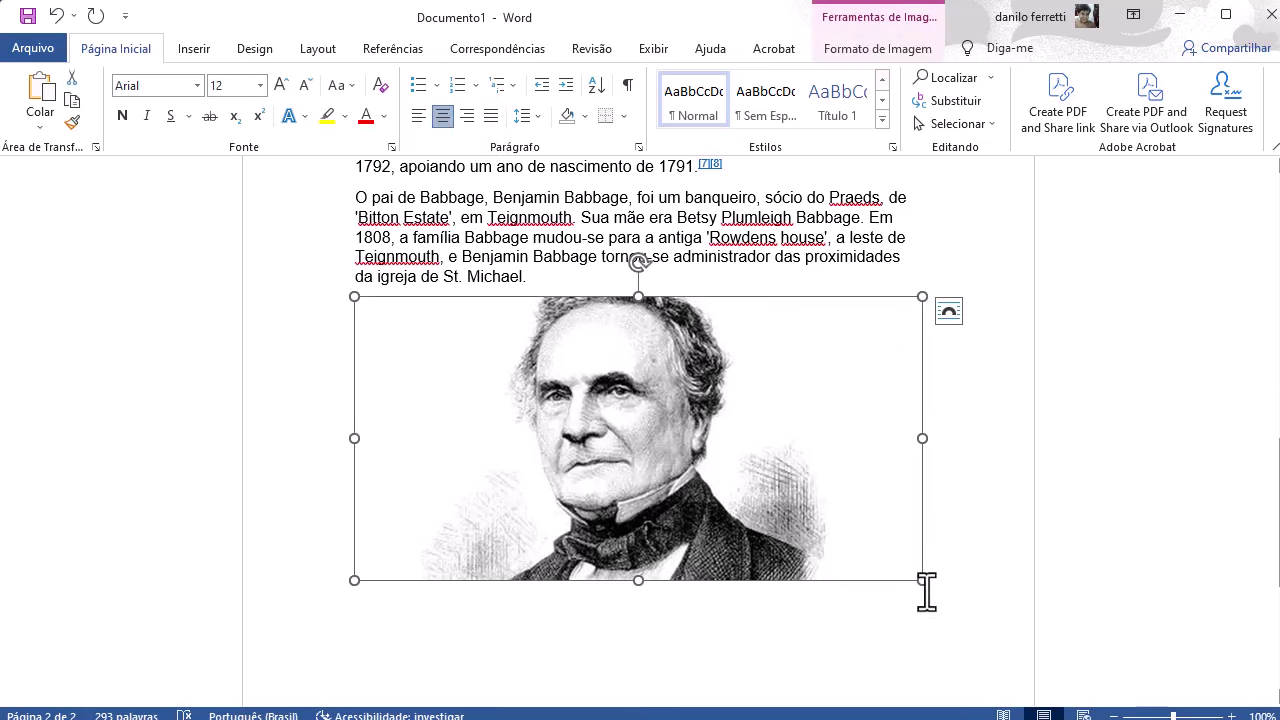
# - Resize the portrait with its corner and side handles to fit the text column, slightly shorter
pyautogui.moveTo(922, 580); pyautogui.dragTo(962, 600)
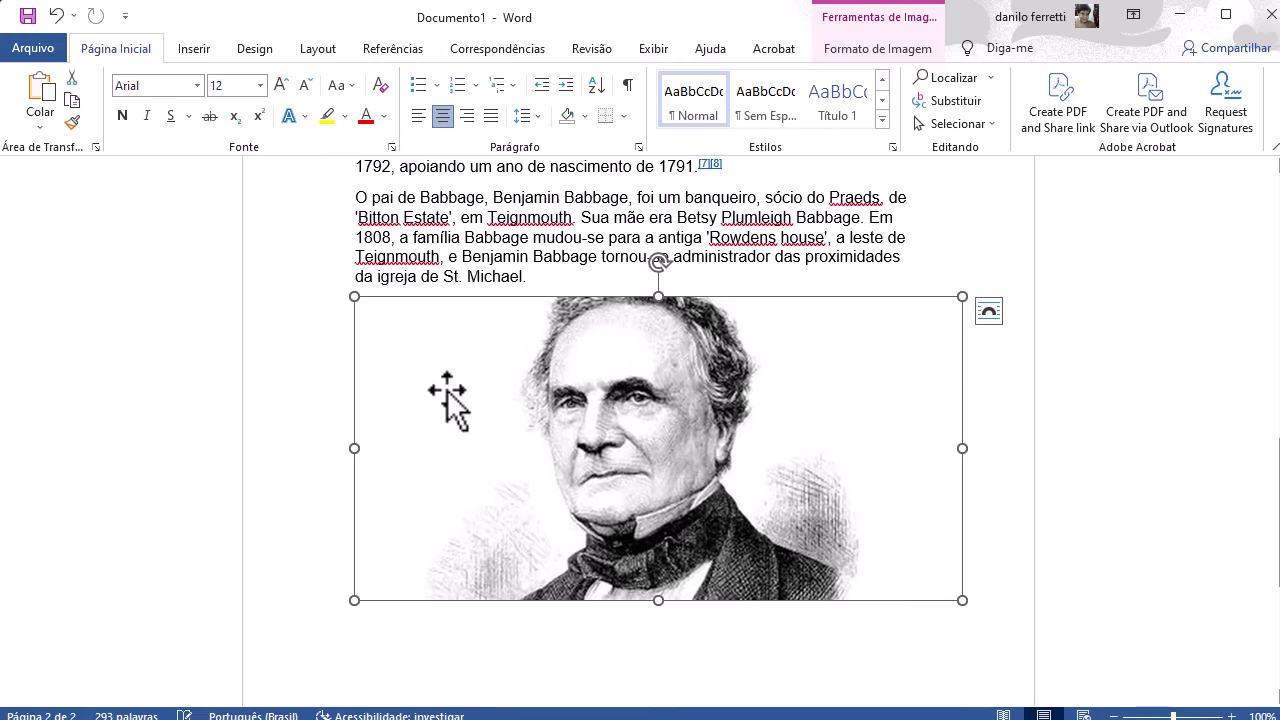
pyautogui.moveTo(340, 451); pyautogui.dragTo(326, 449)
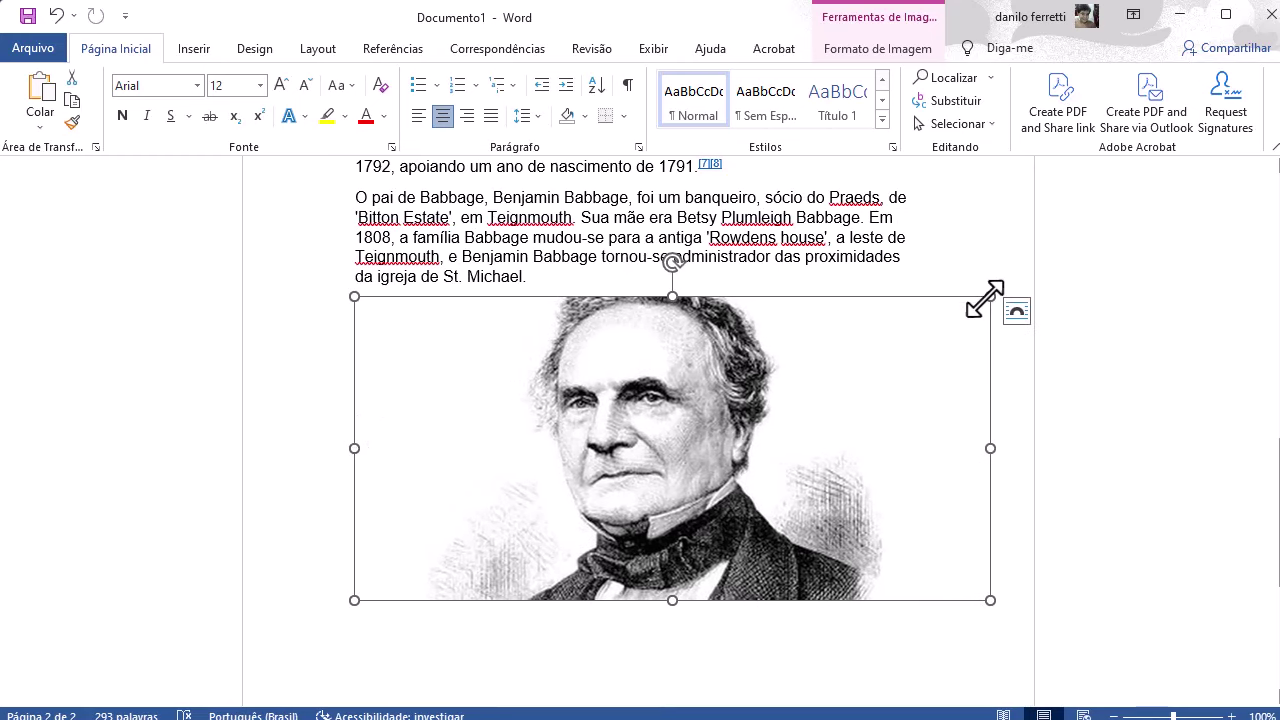
pyautogui.moveTo(983, 297); pyautogui.dragTo(923, 331)
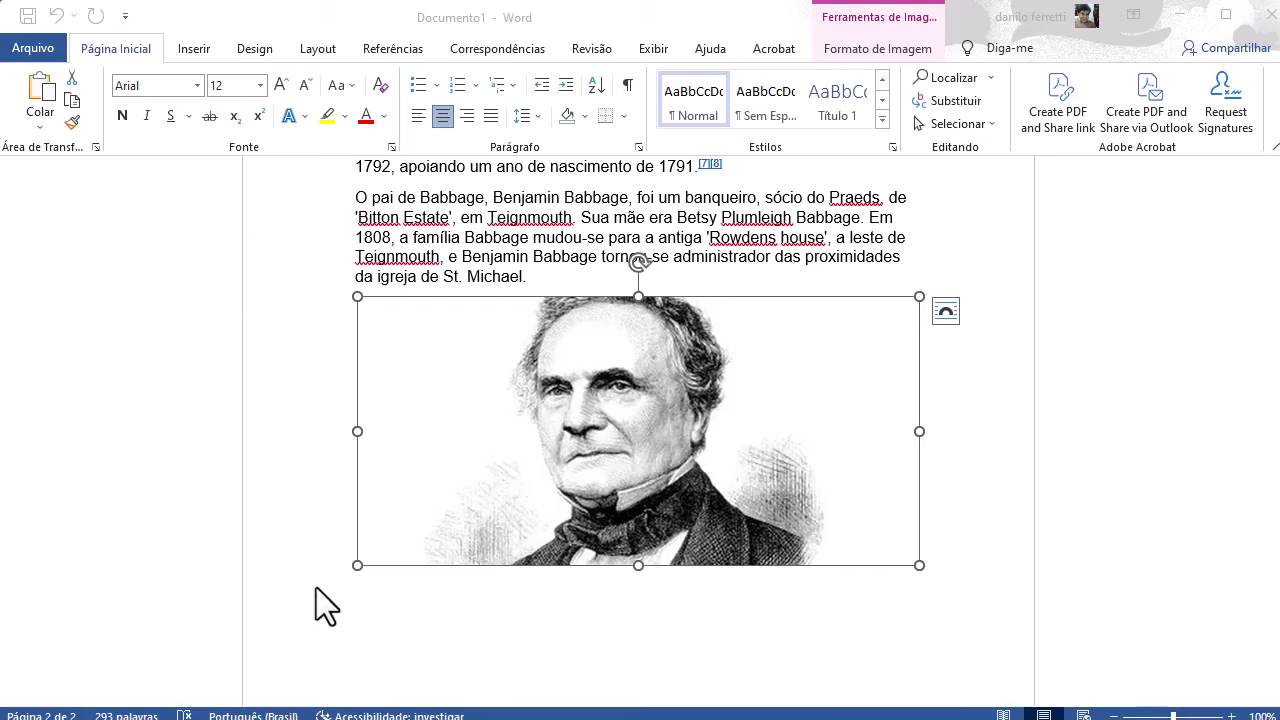
# - Try several Estilo picture styles on the portrait, settling on the thick black frame
pyautogui.click(628, 366)
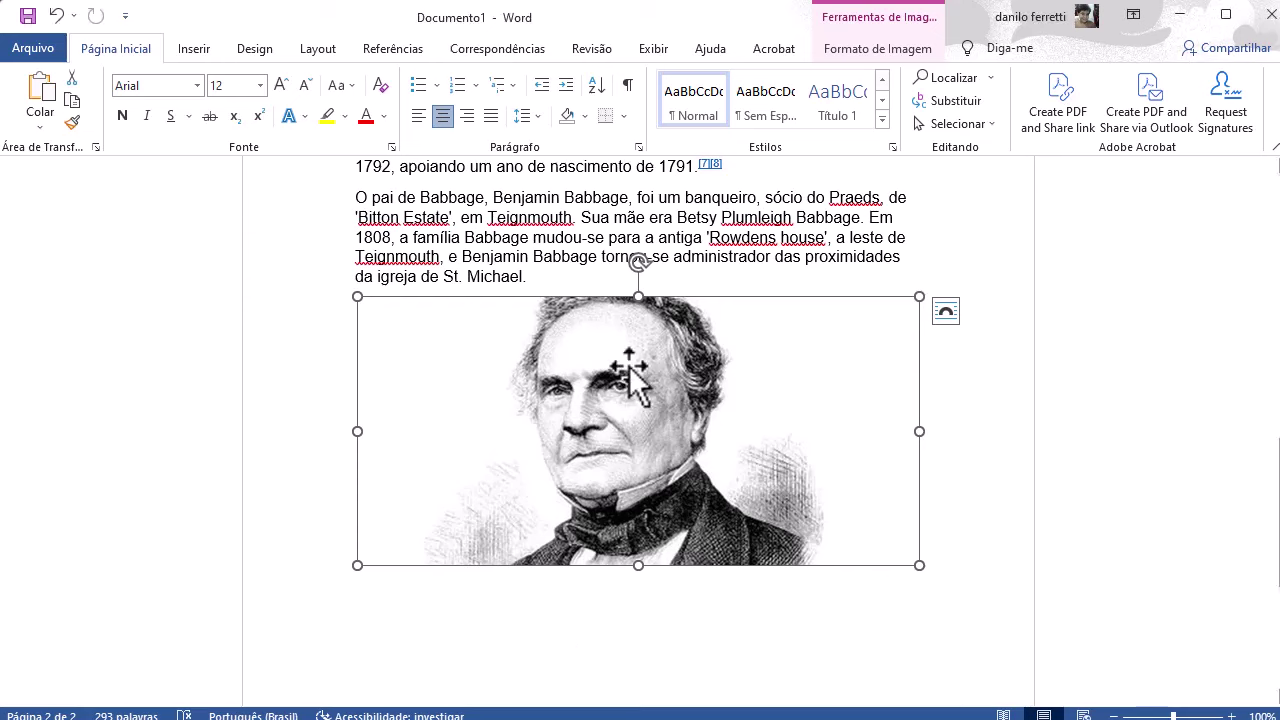
pyautogui.rightClick(660, 445)
pyautogui.click(680, 404)
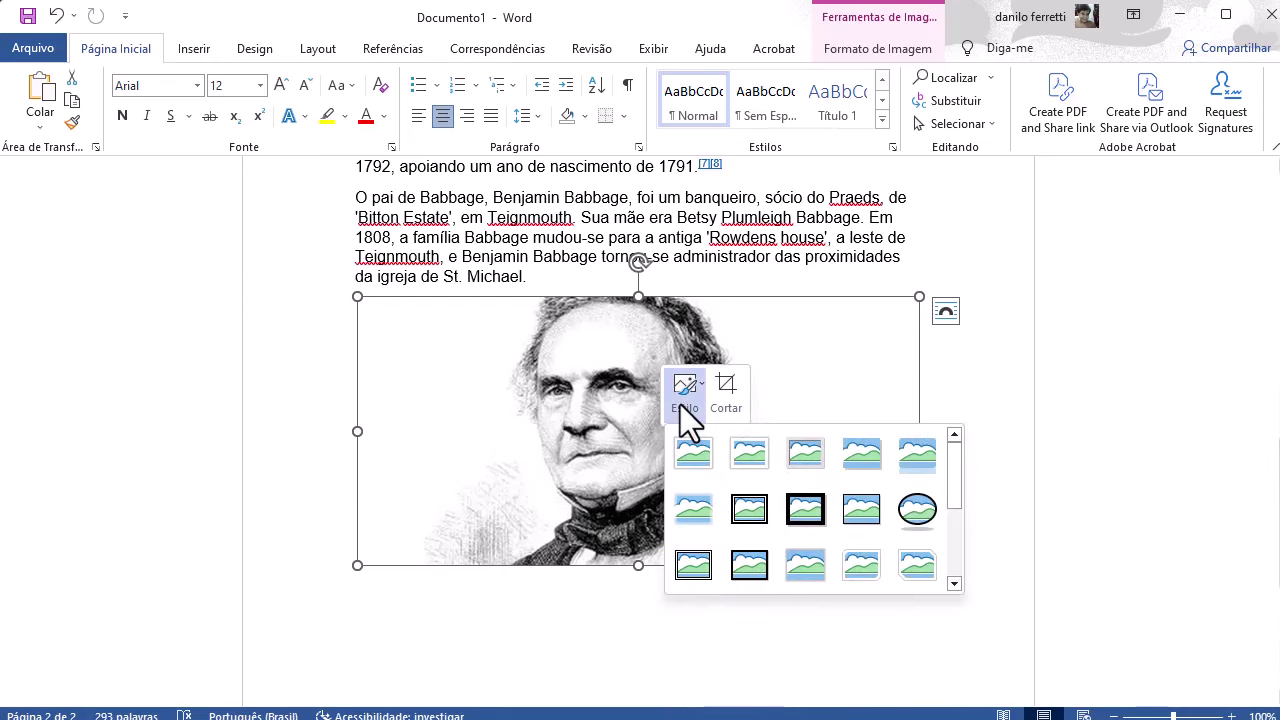
pyautogui.click(693, 506)
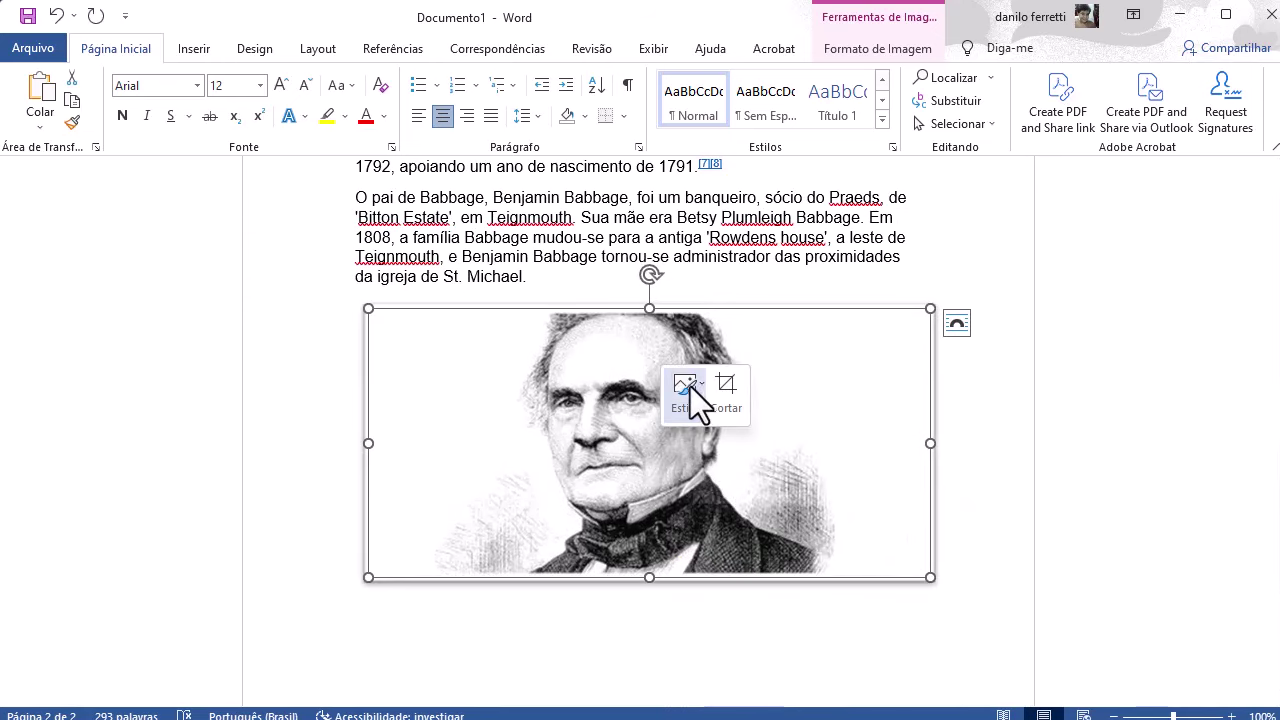
pyautogui.click(690, 386)
pyautogui.click(752, 452)
pyautogui.click(697, 396)
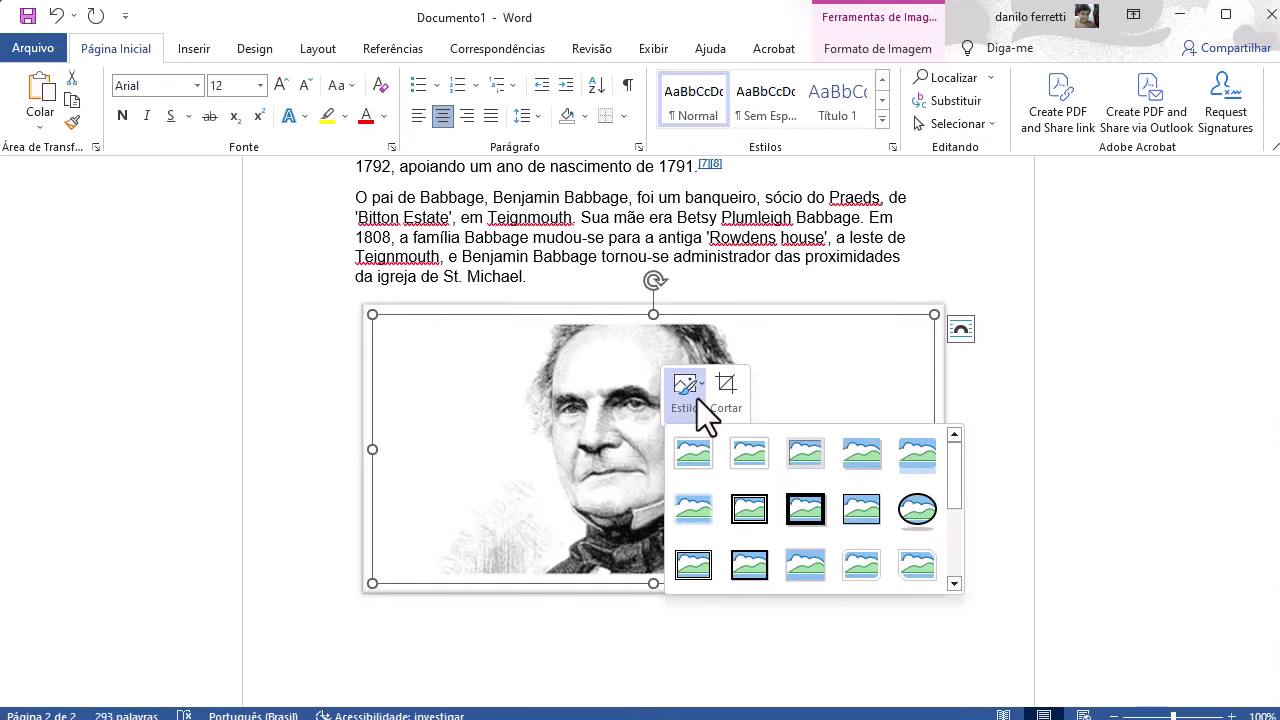
pyautogui.click(805, 509)
pyautogui.click(680, 398)
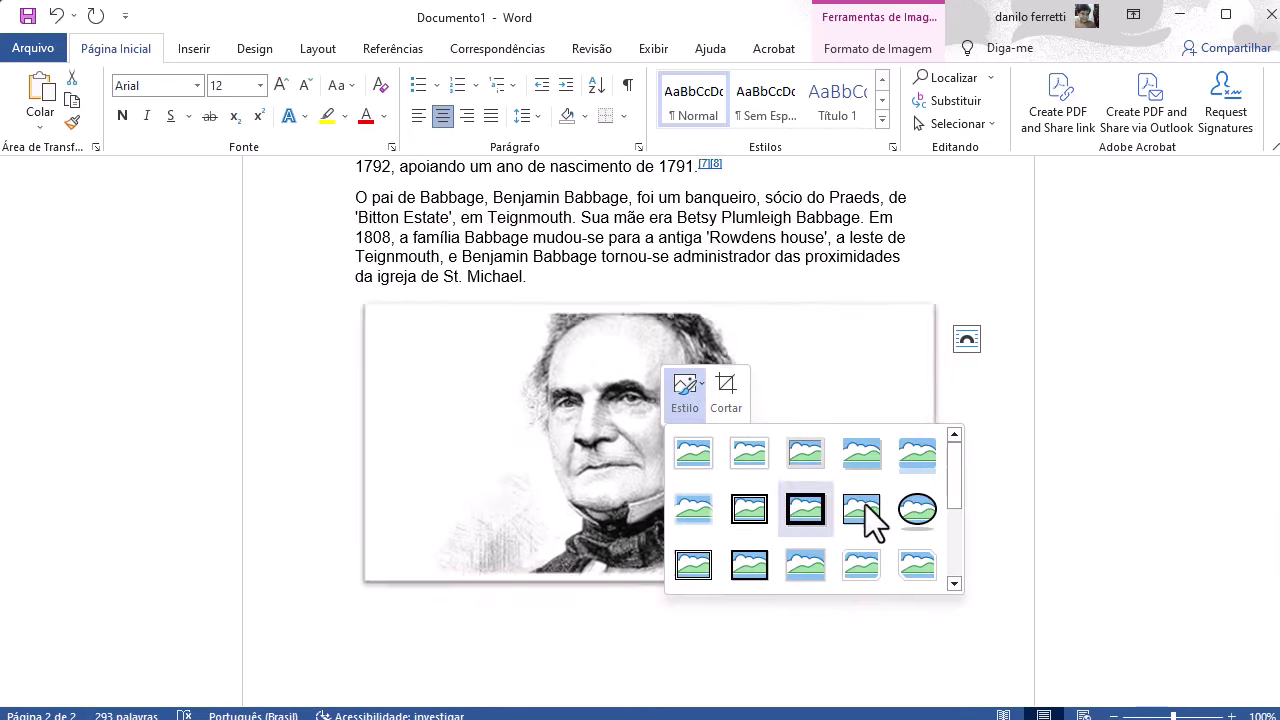
pyautogui.click(912, 508)
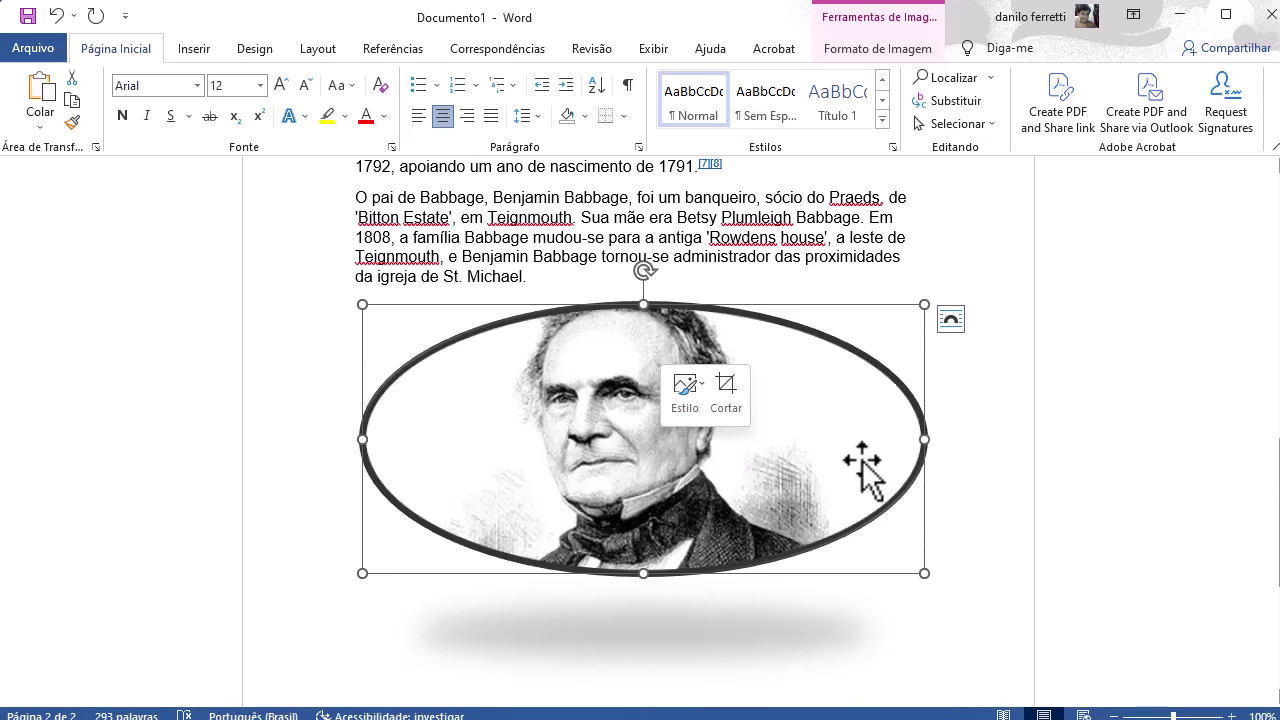
pyautogui.click(691, 418)
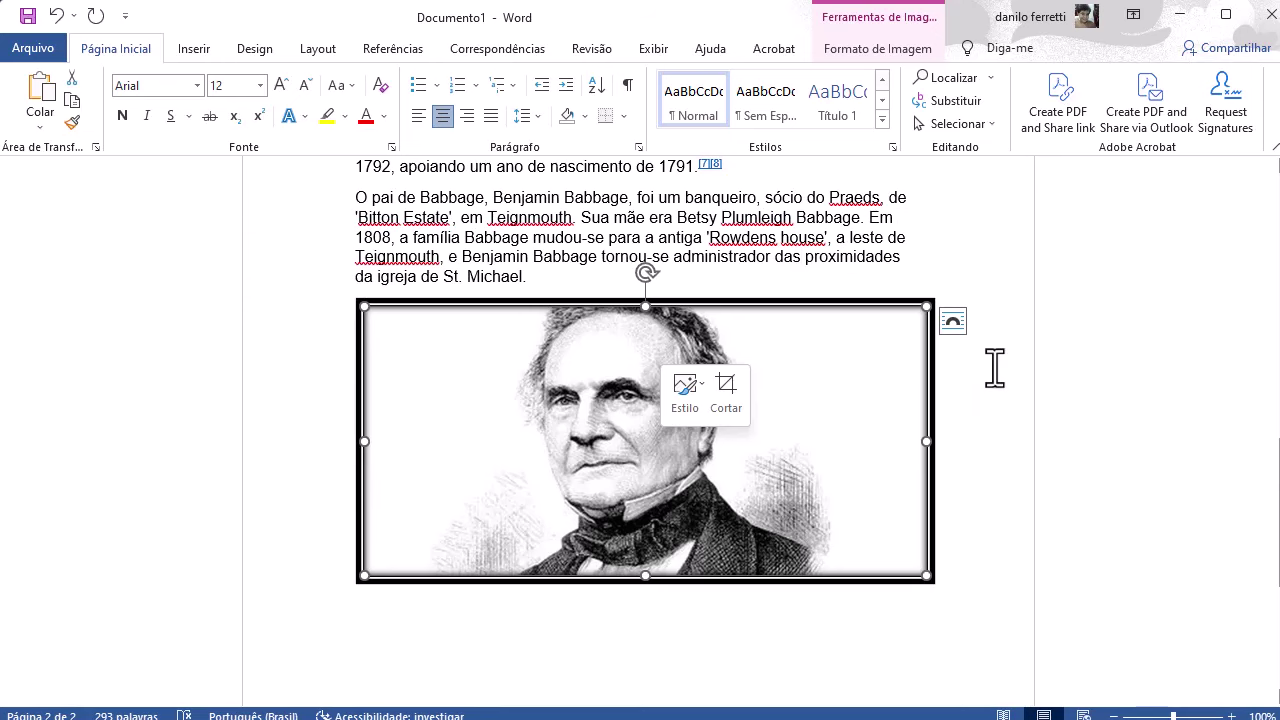
pyautogui.click(729, 395)
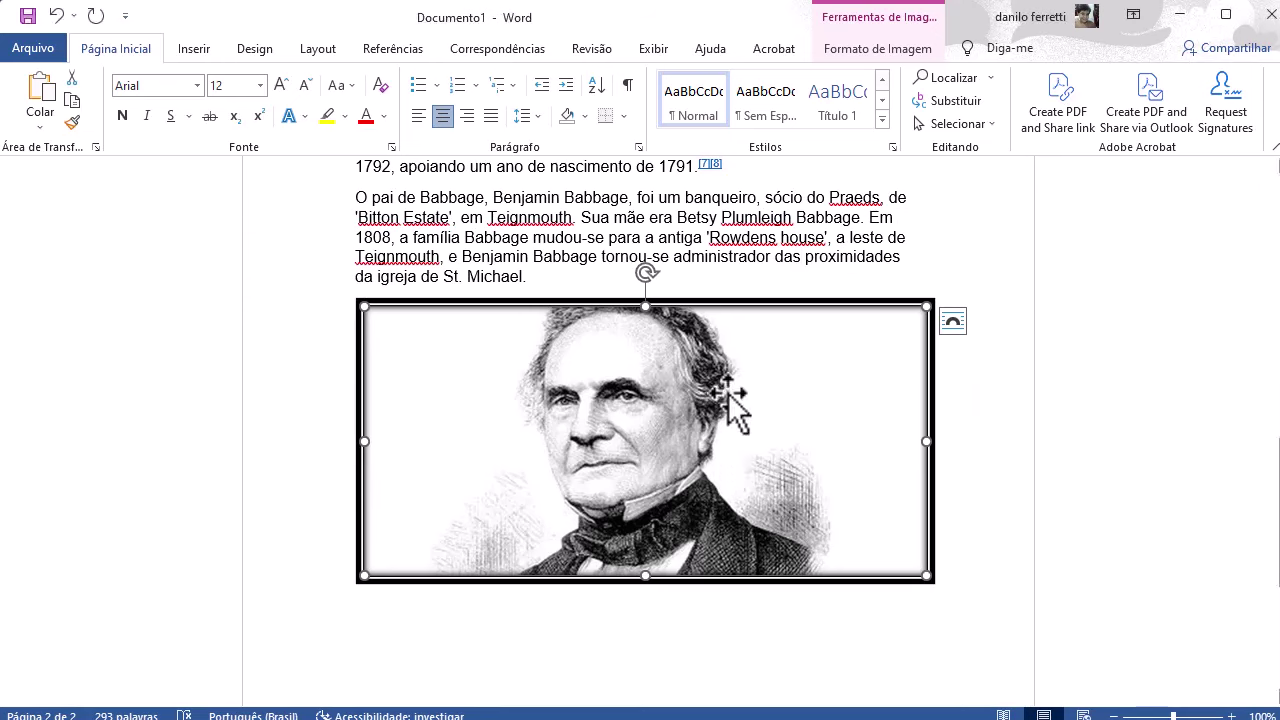
# - Give the portrait 12 pt Bordas Suaves soft edges in Formatar Imagem
pyautogui.rightClick(731, 400)
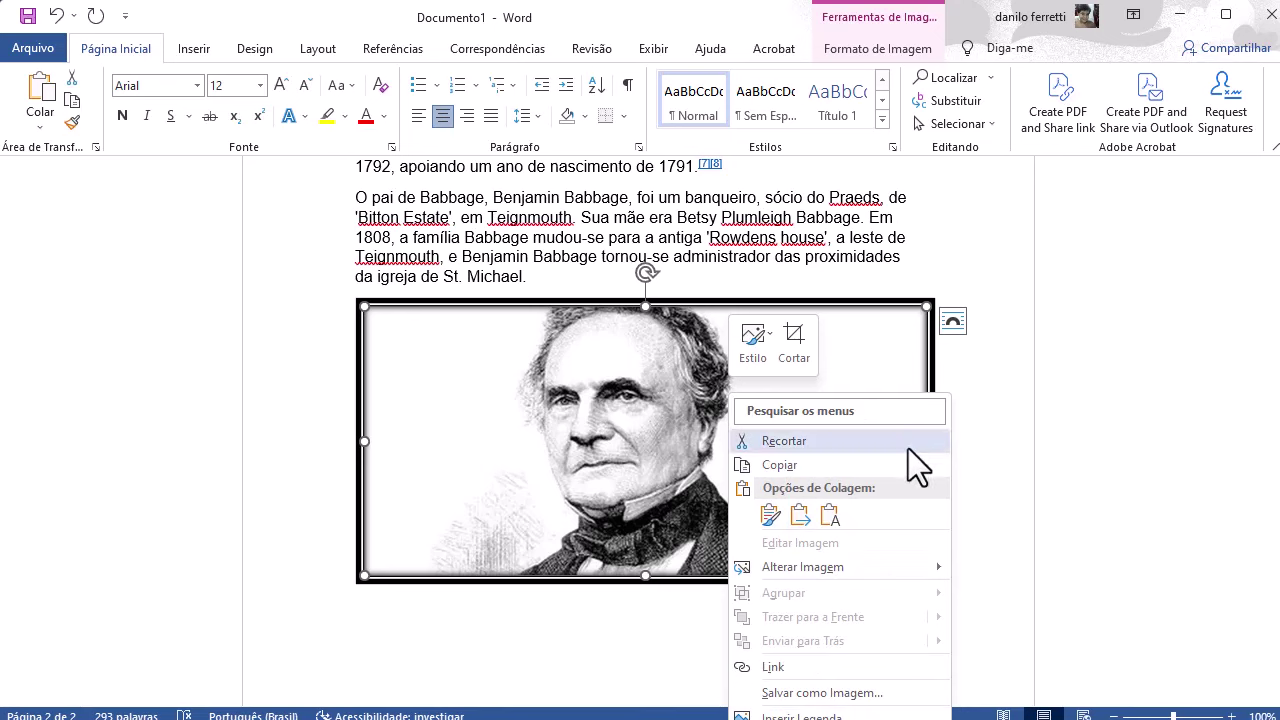
pyautogui.rightClick(910, 316)
pyautogui.click(985, 715)
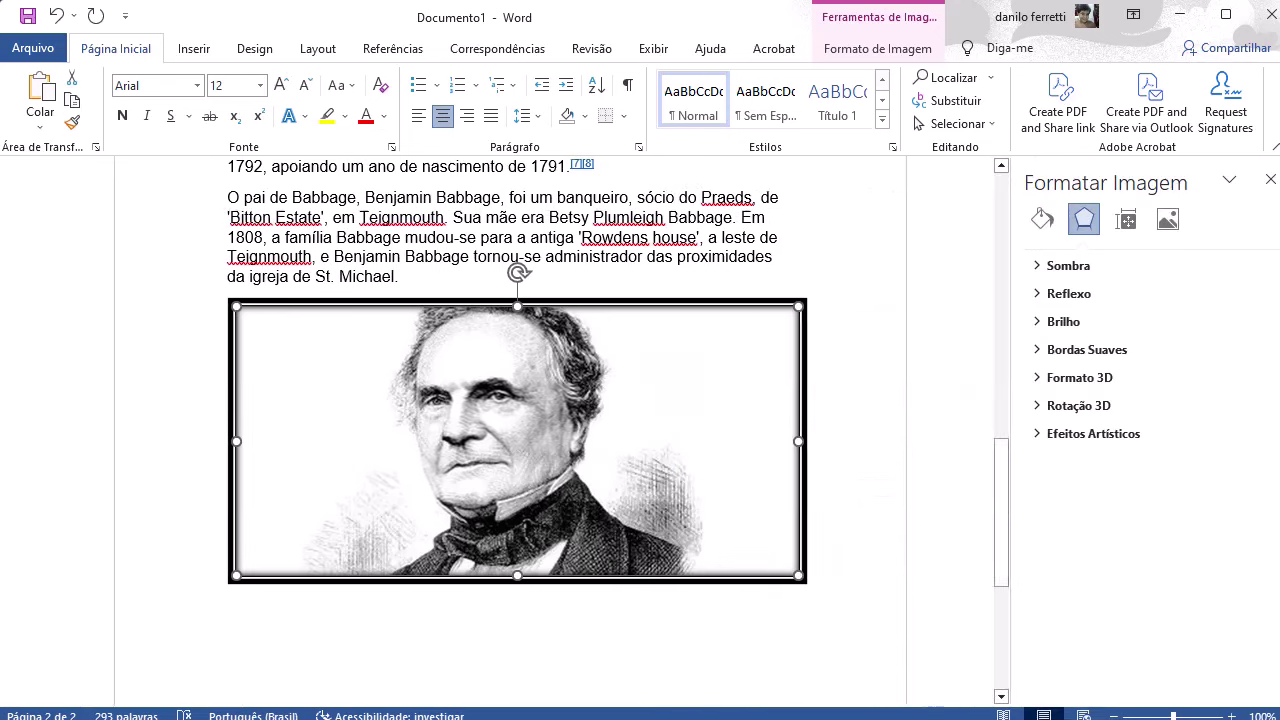
pyautogui.click(1106, 261)
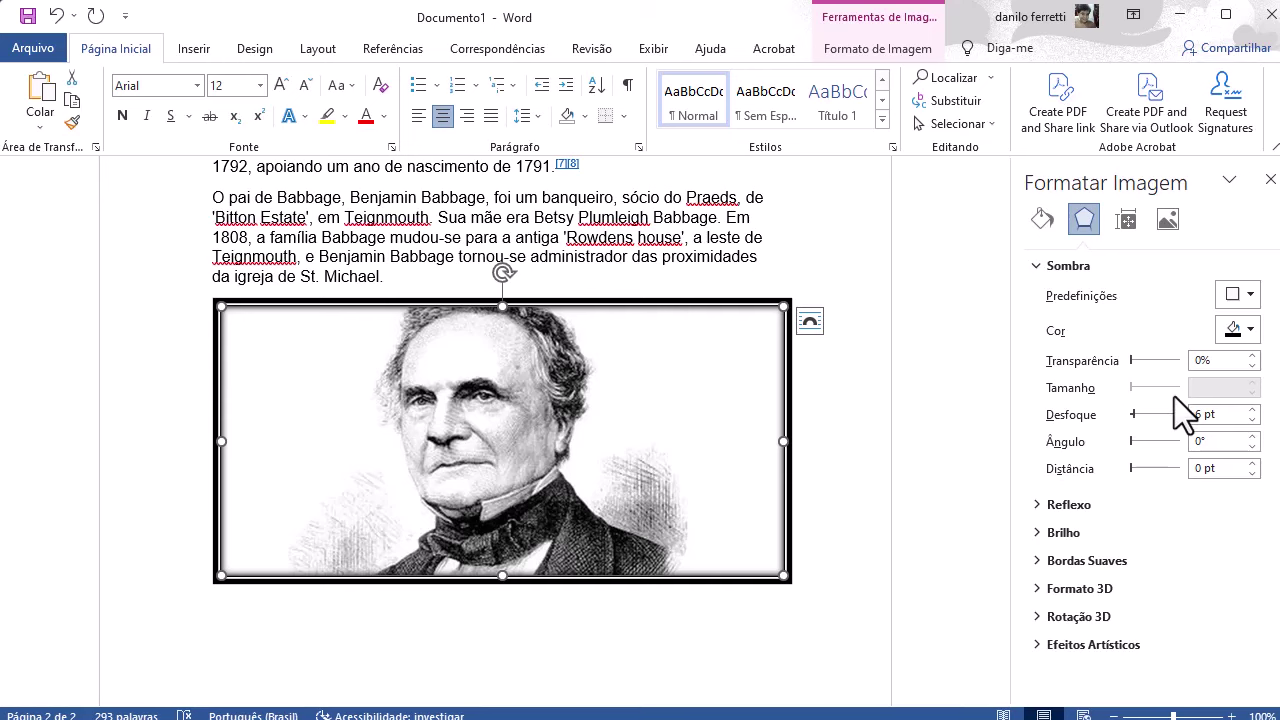
pyautogui.click(1105, 511)
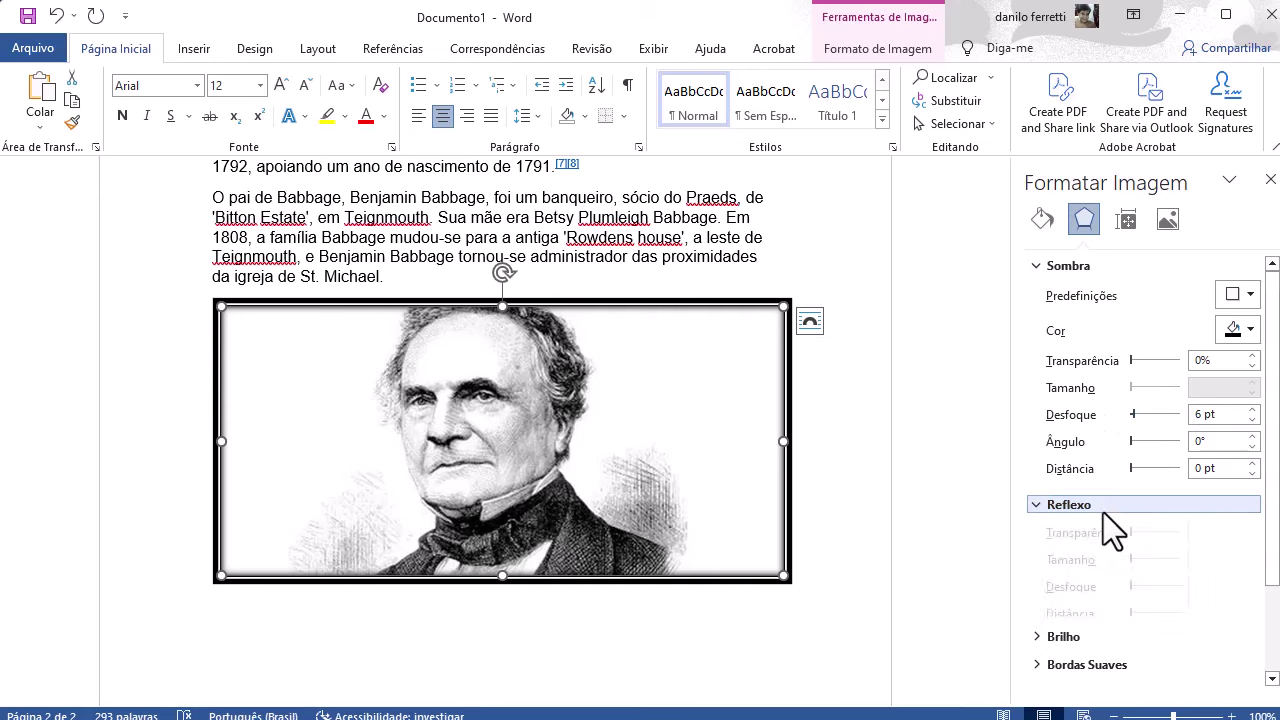
pyautogui.click(1103, 512)
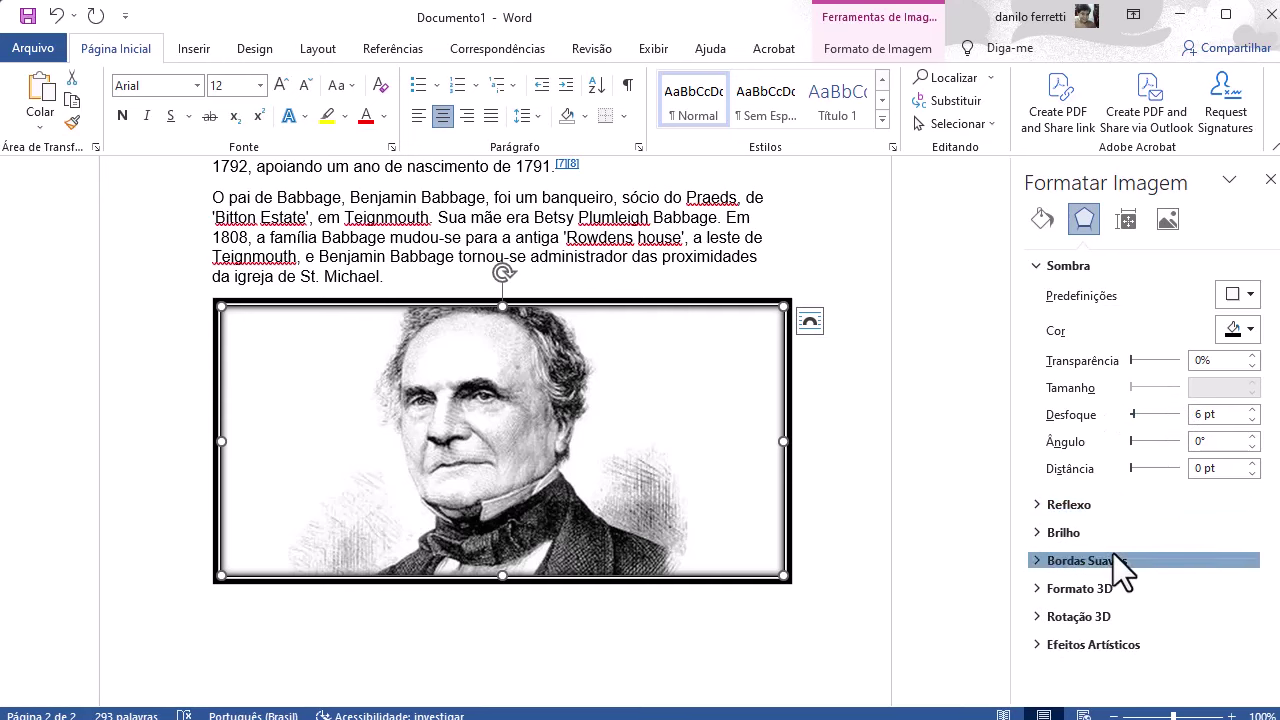
pyautogui.click(1110, 560)
pyautogui.moveTo(1116, 618)
pyautogui.mouseDown()
pyautogui.moveTo(1127, 621)
pyautogui.moveTo(1113, 621)
pyautogui.mouseUp()
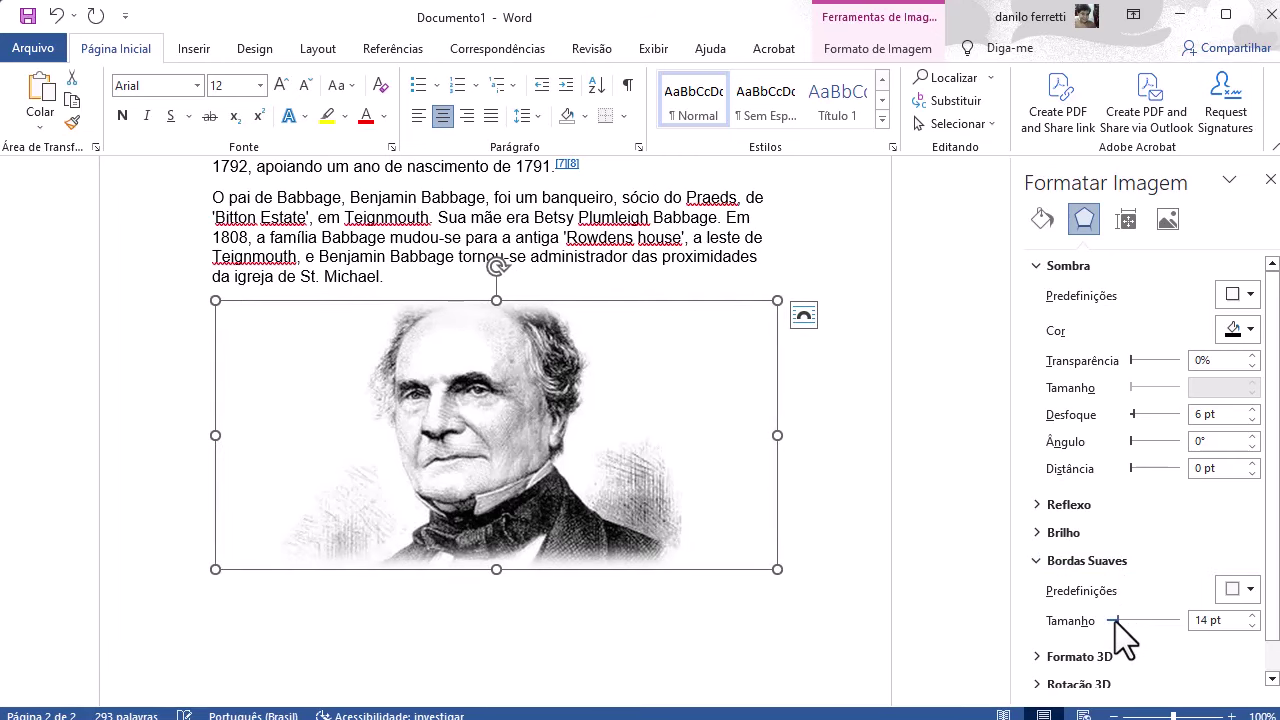
pyautogui.scroll(-1, 1103, 660)
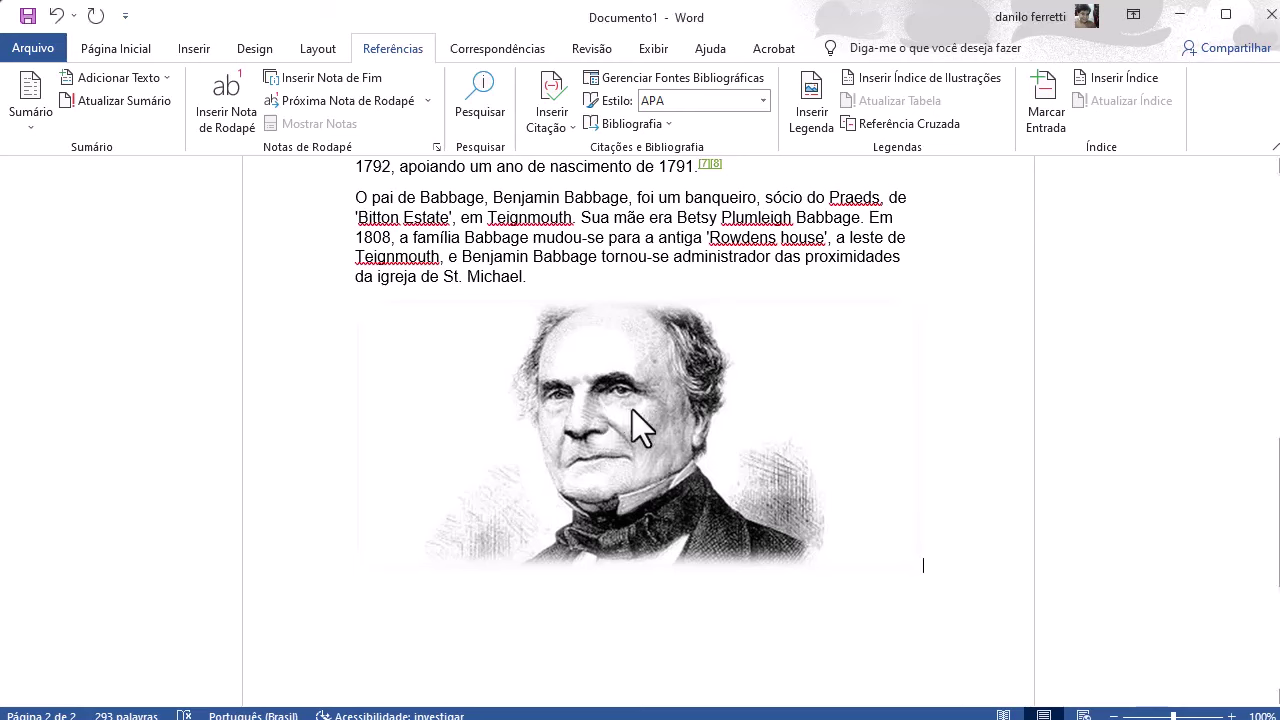
# - Insert a Figura caption below the portrait reading 'Figura 1- Charles Babbage'
pyautogui.click(632, 409)
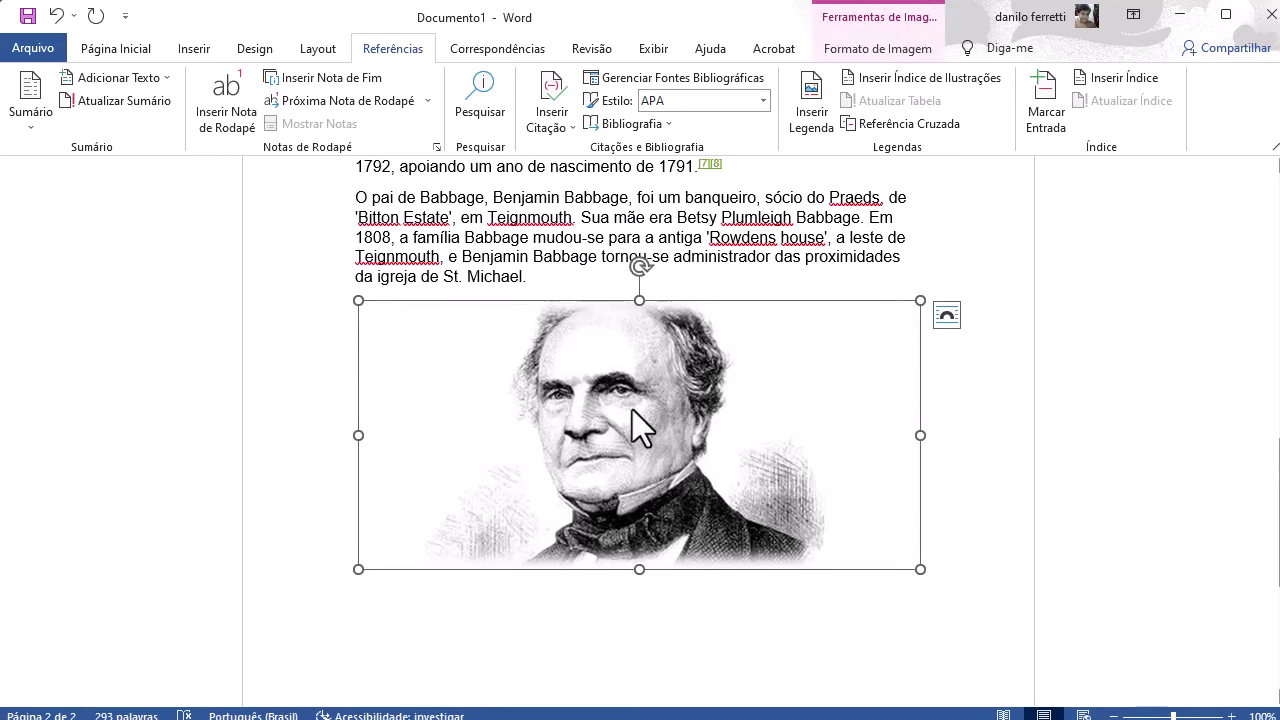
pyautogui.click(318, 48)
pyautogui.click(362, 49)
pyautogui.click(807, 116)
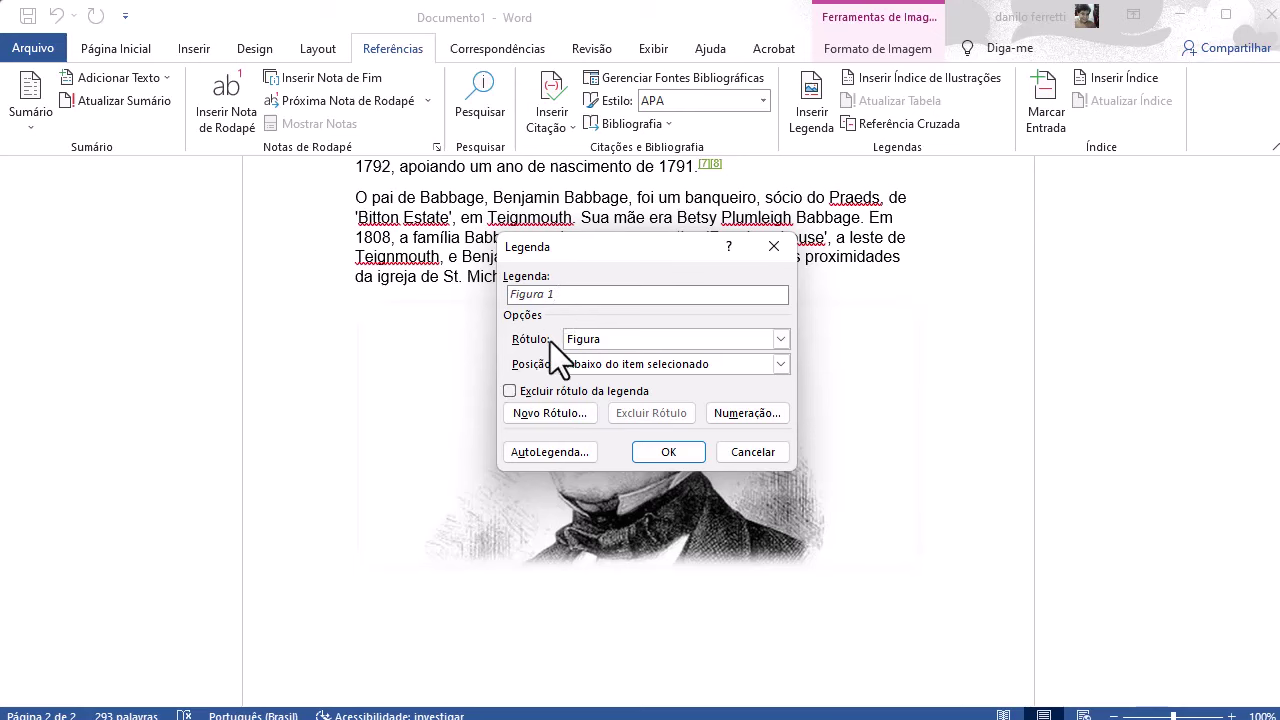
pyautogui.click(780, 340)
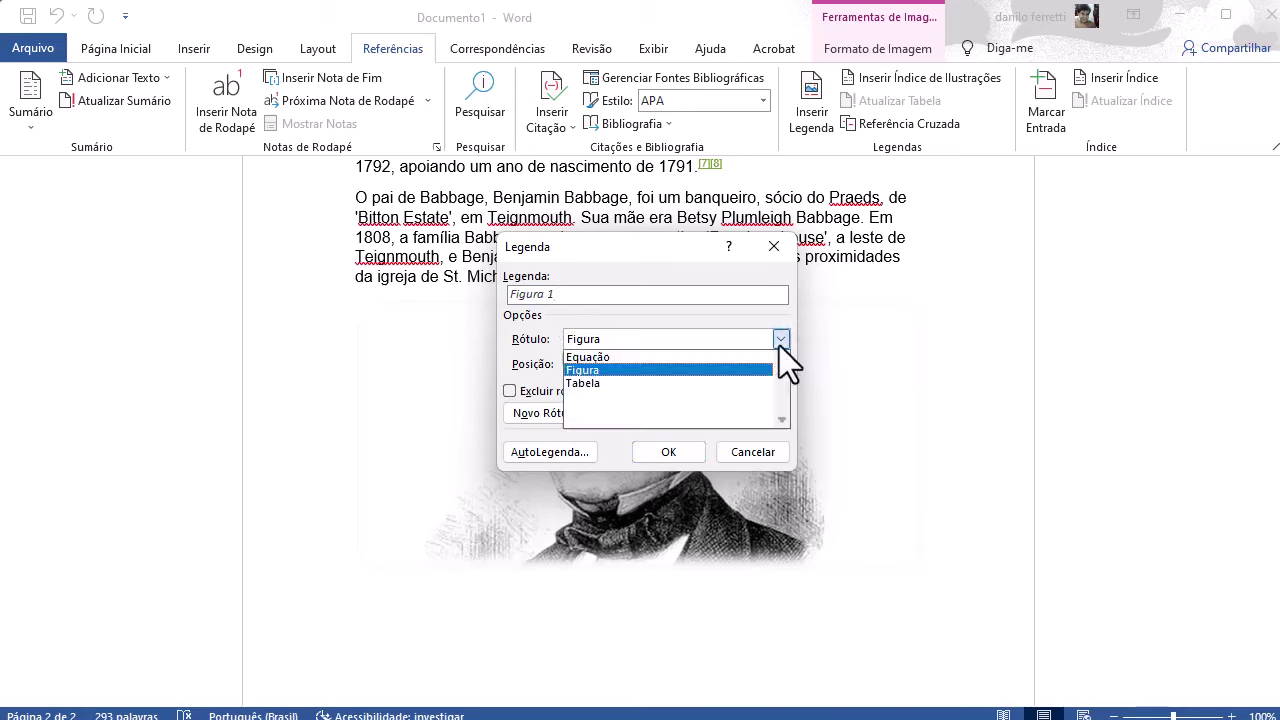
pyautogui.click(672, 369)
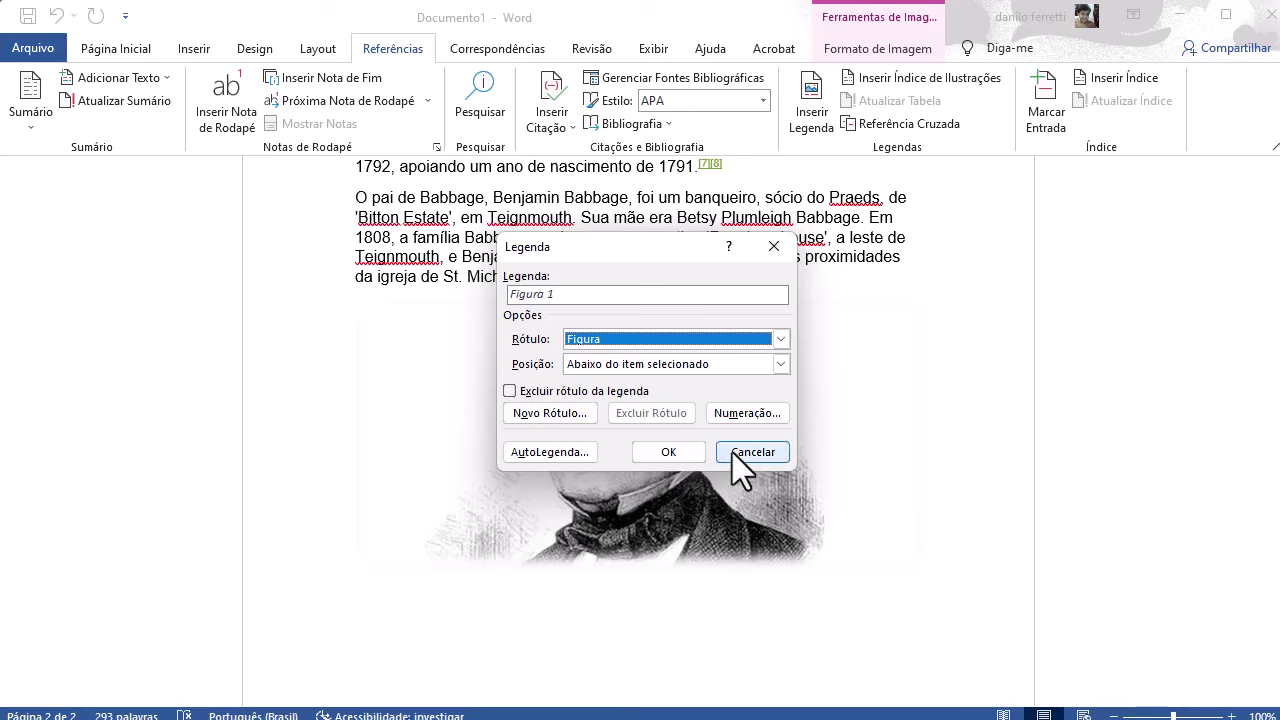
pyautogui.click(780, 365)
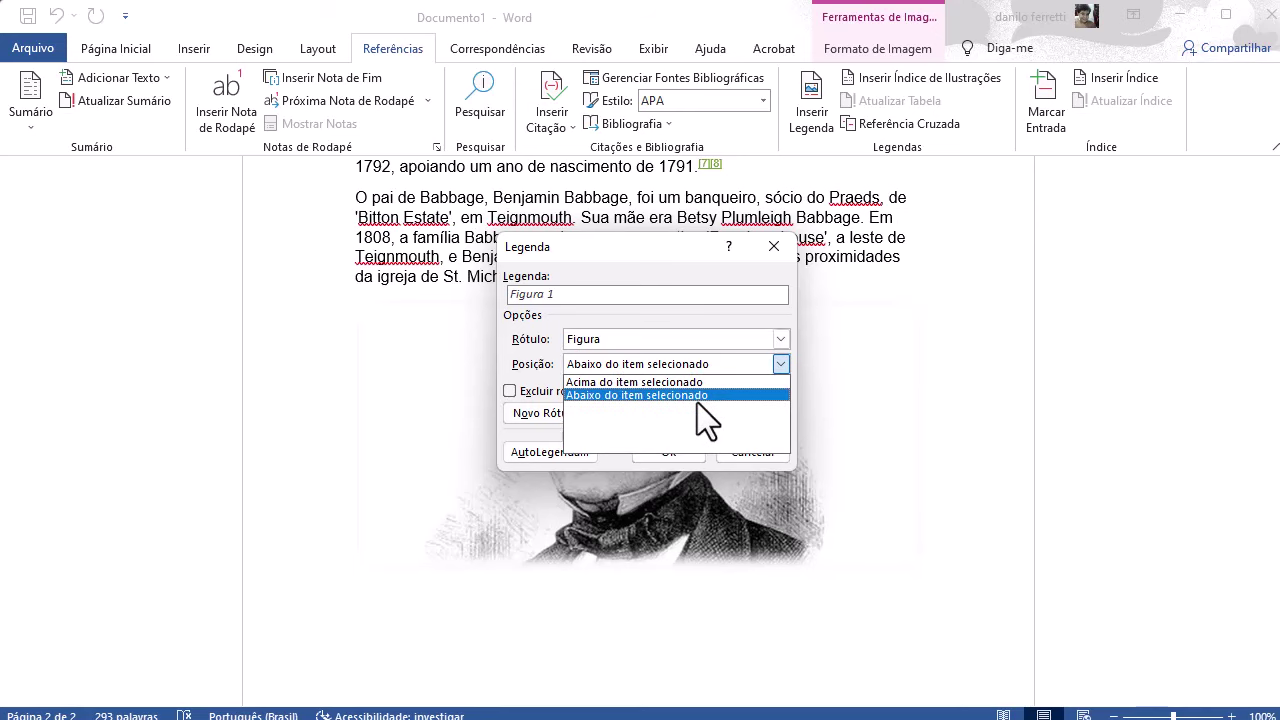
pyautogui.click(774, 394)
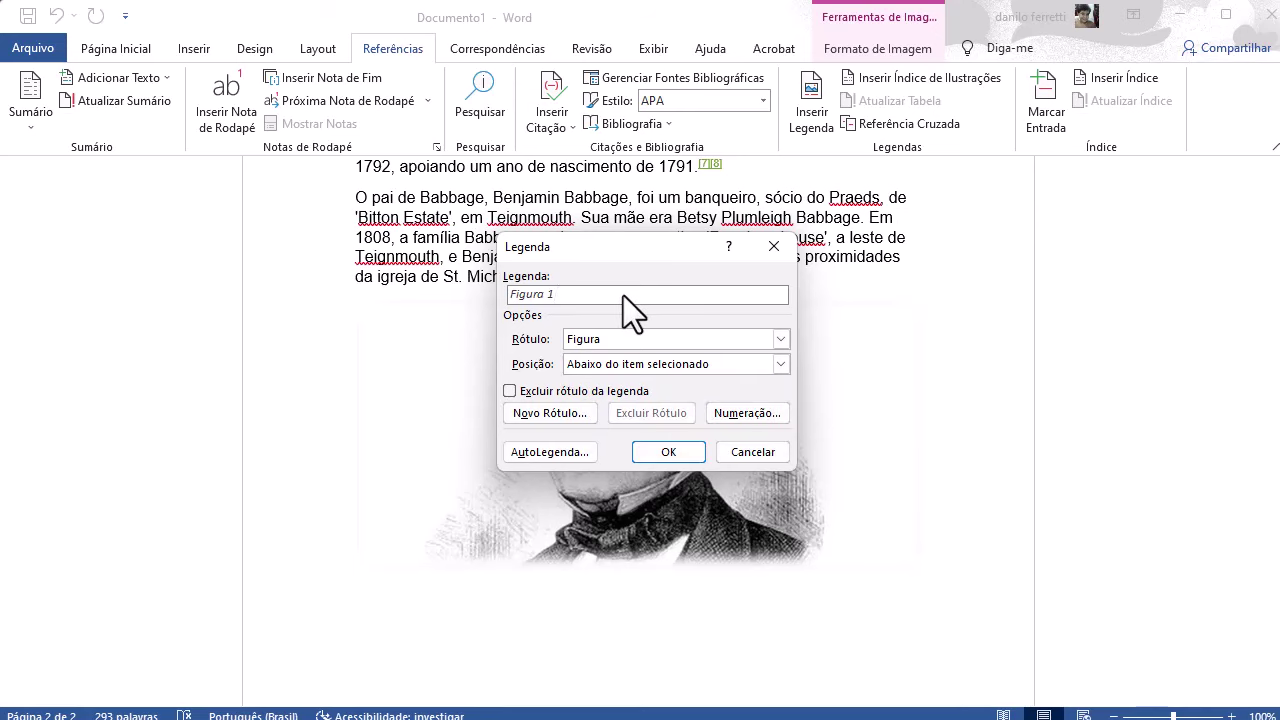
pyautogui.write('Charles Babbage')
pyautogui.click(549, 295)
pyautogui.write('-')
pyautogui.click(674, 448)
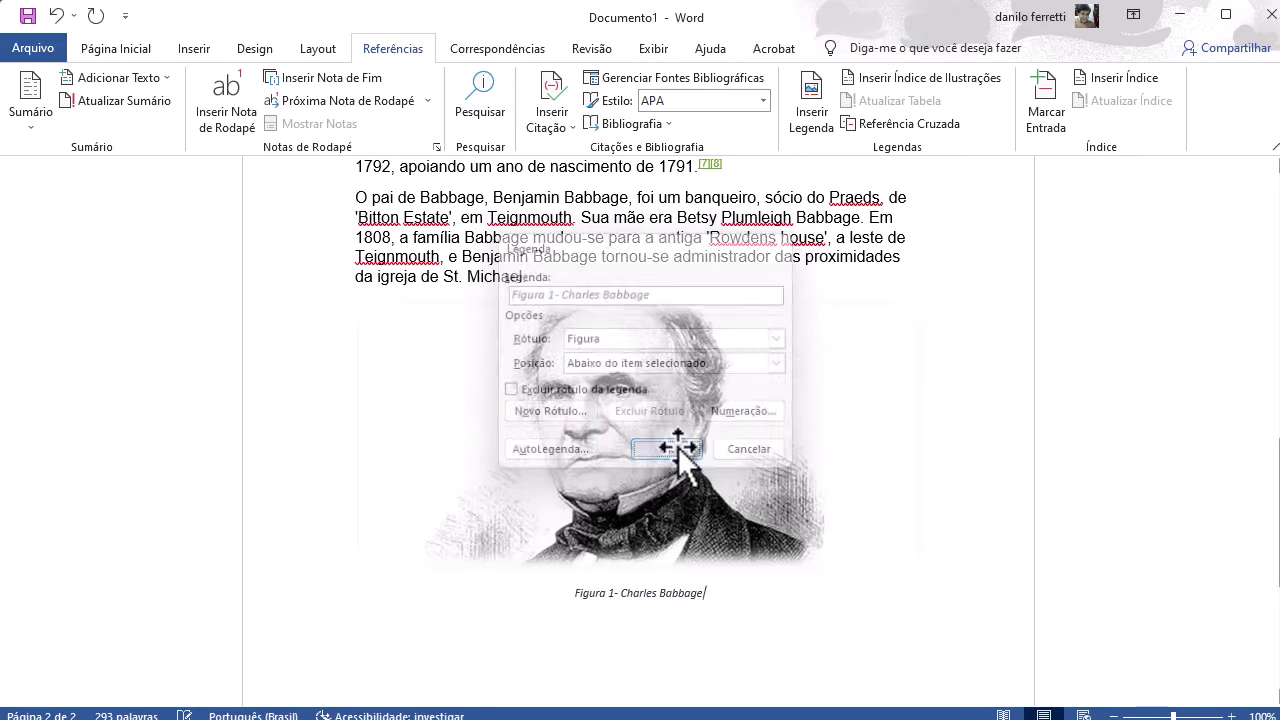
pyautogui.scroll(-1, 690, 620)
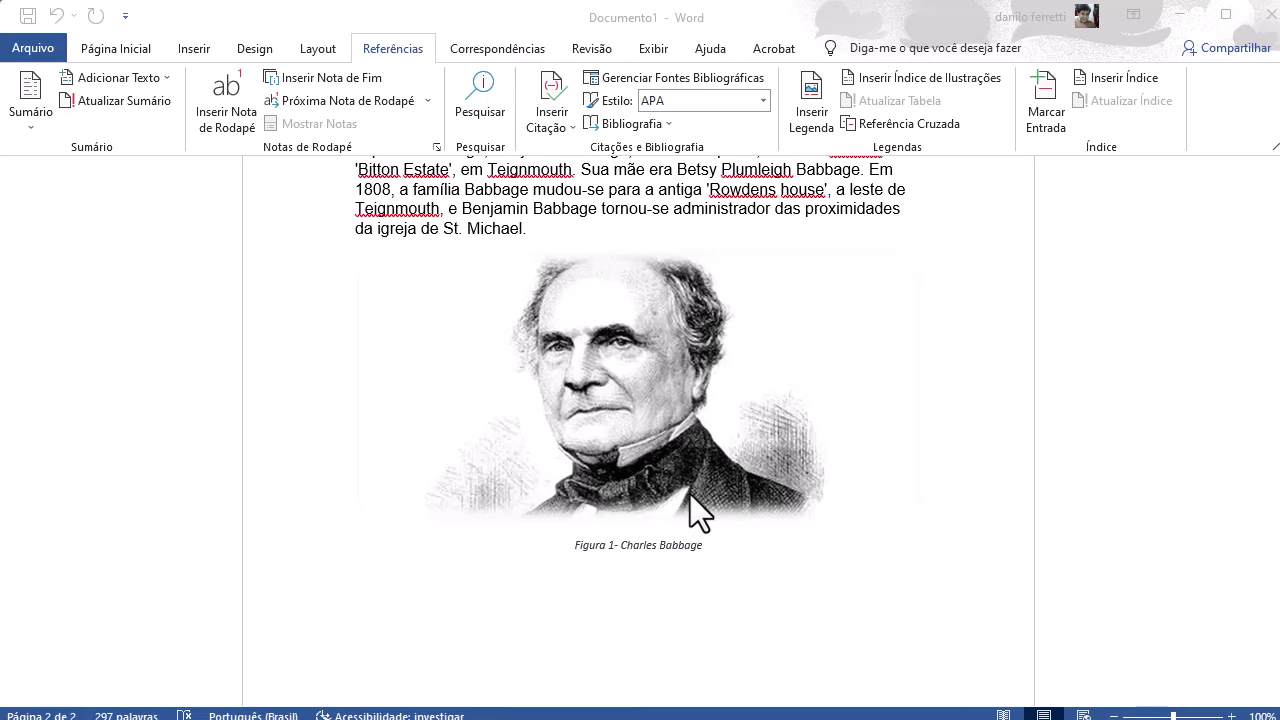
pyautogui.scroll(-1, 689, 496)
pyautogui.scroll(2, 689, 503)
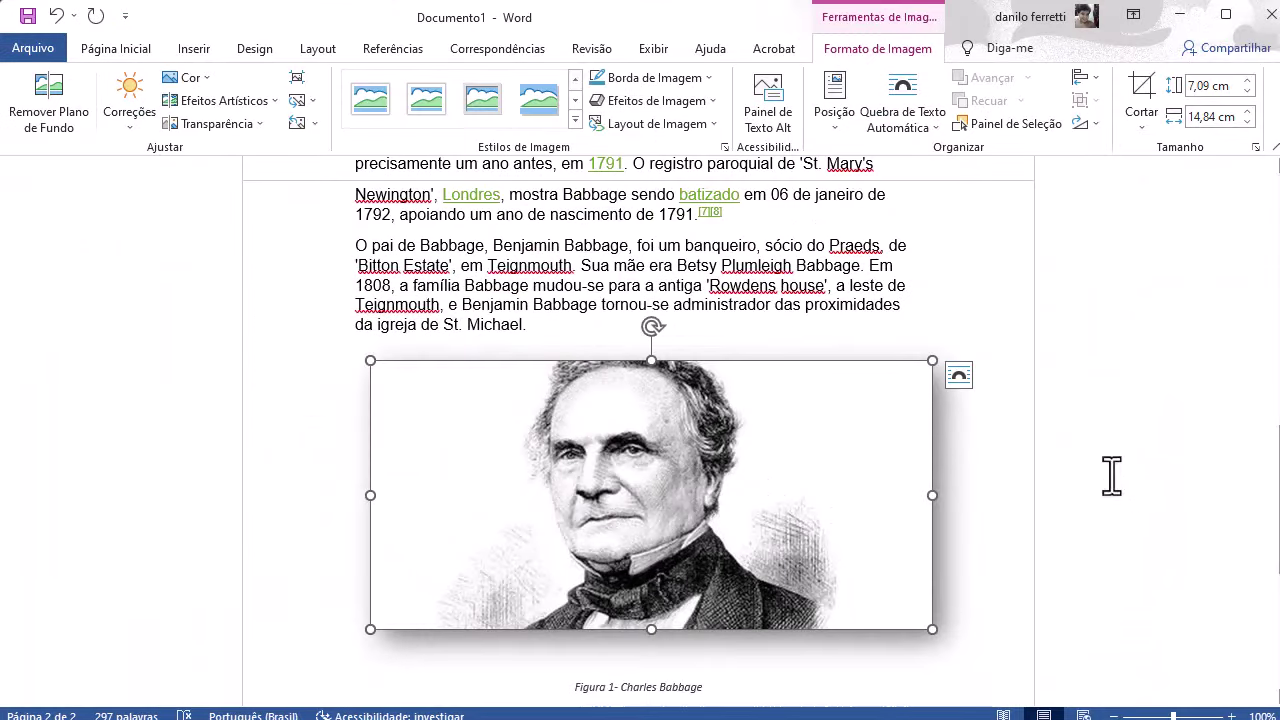
# - Apply a shadowed picture style to the portrait and show the Cor recolouring options
pyautogui.click(770, 50)
pyautogui.click(872, 52)
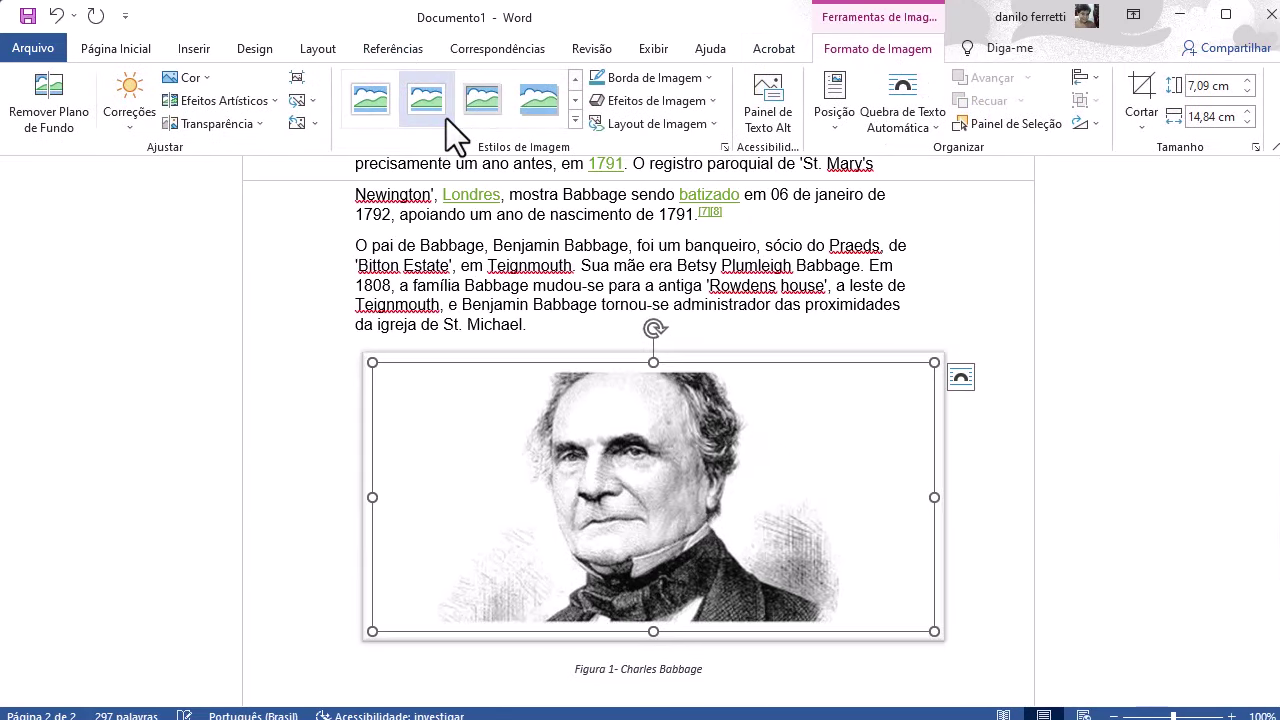
pyautogui.click(527, 103)
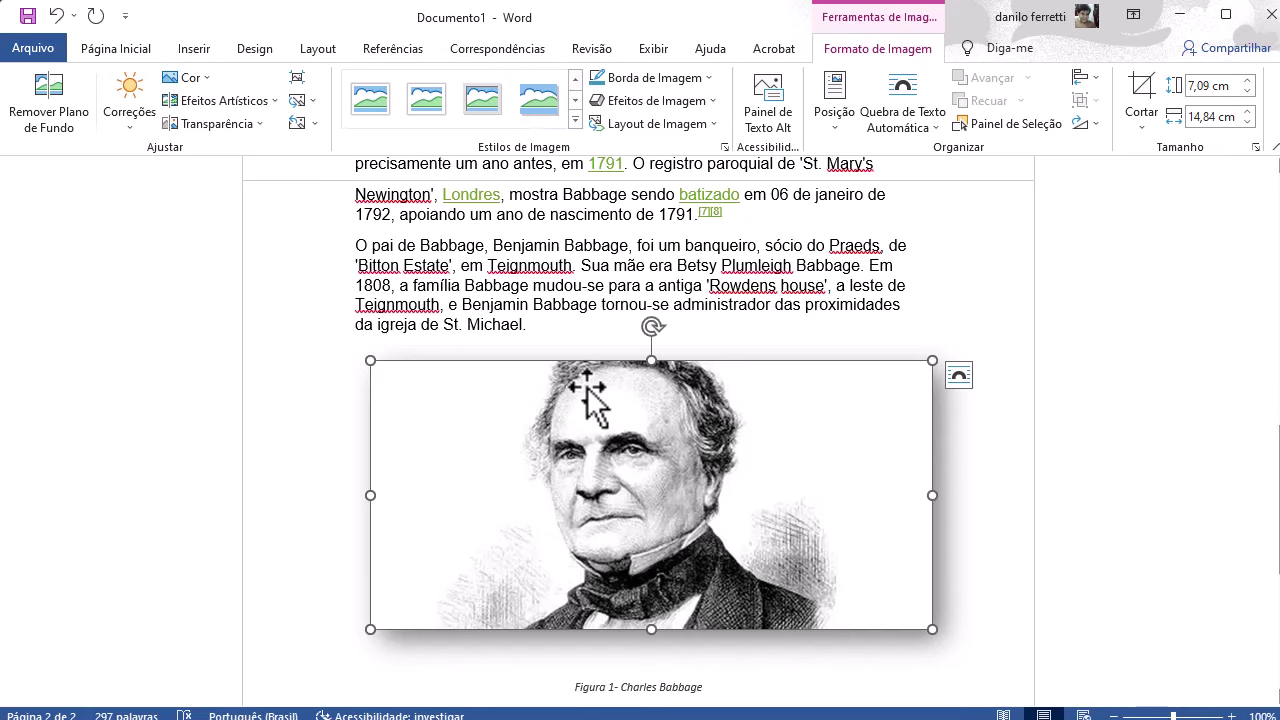
pyautogui.click(211, 82)
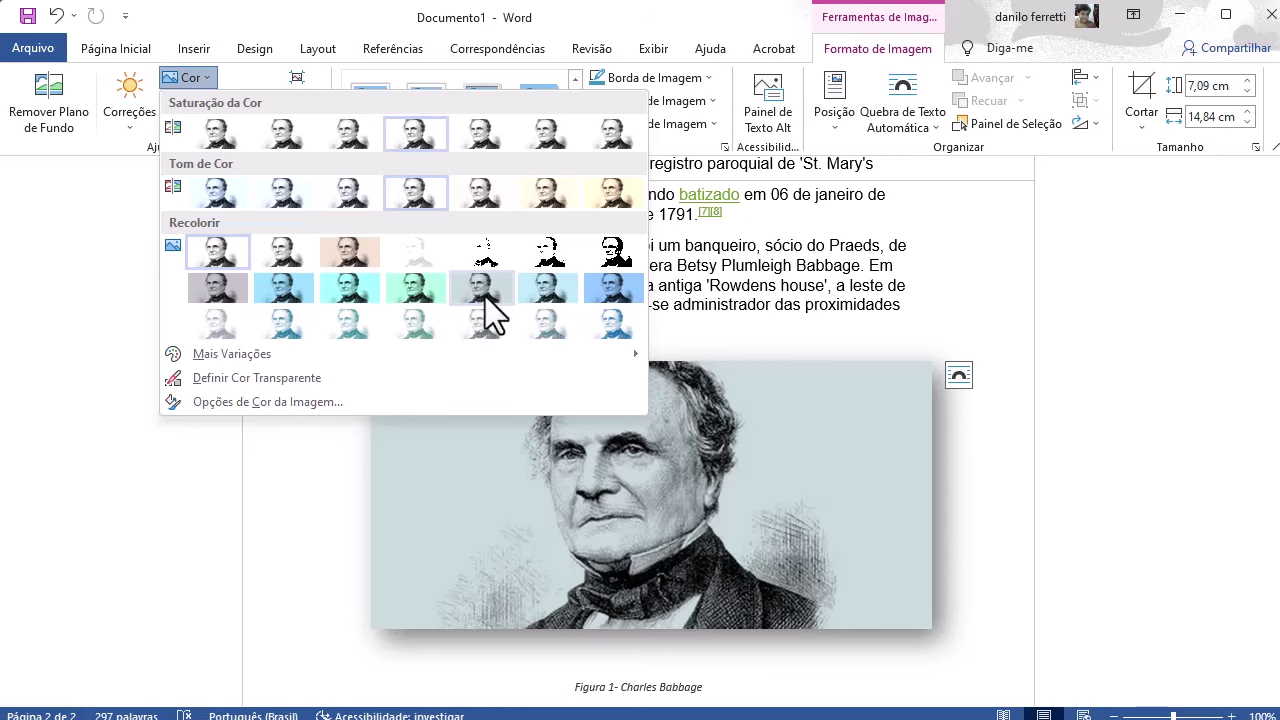
# - Make the portrait 30% transparent without recolouring it, then deselect it
pyautogui.click(720, 517)
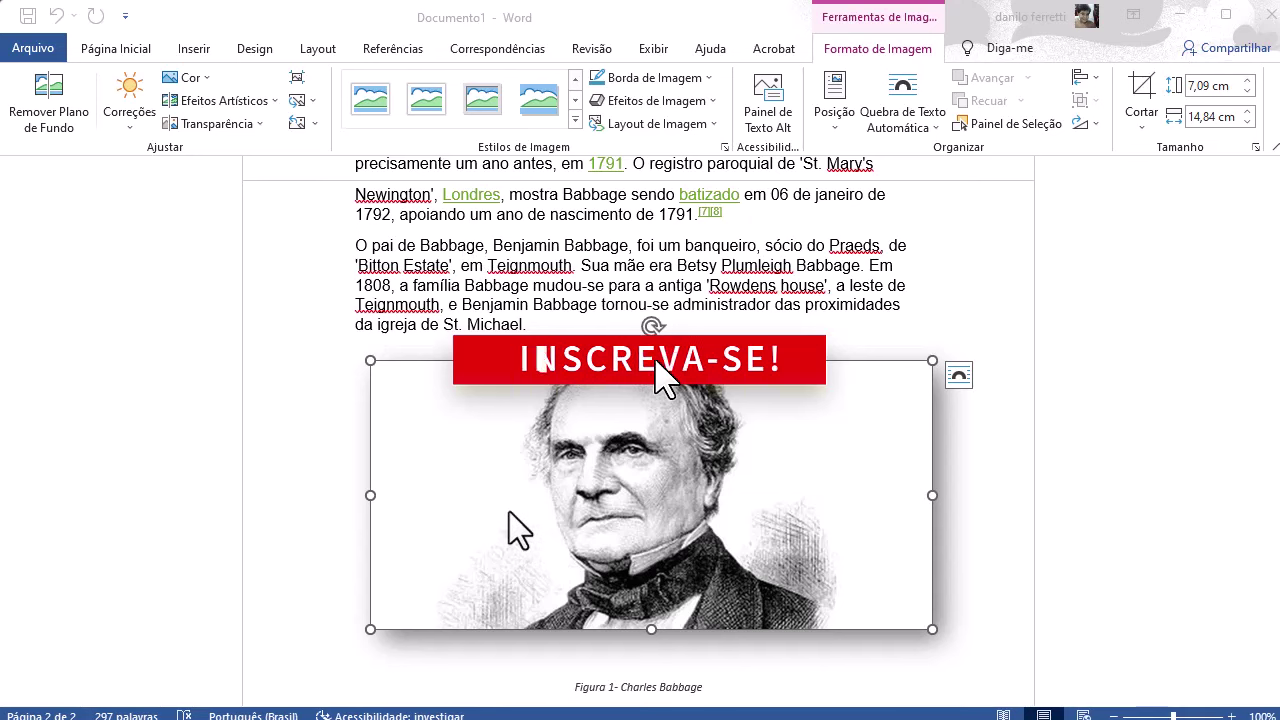
pyautogui.click(253, 122)
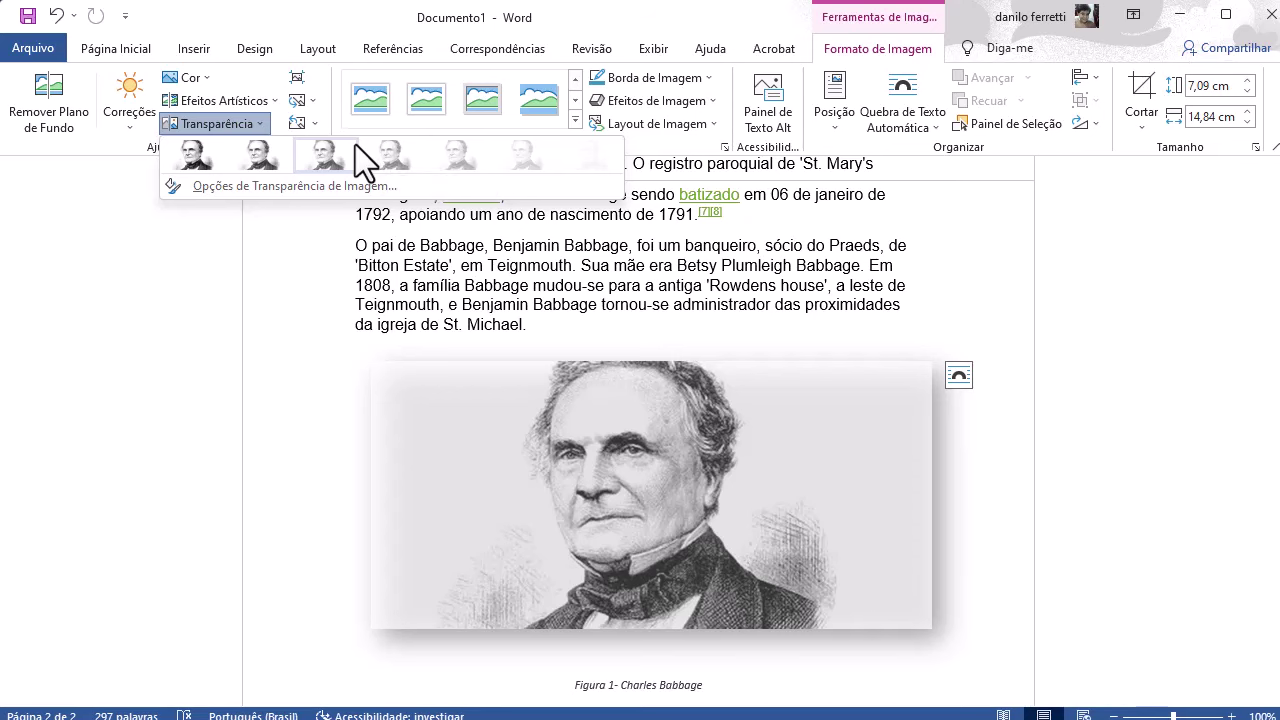
pyautogui.click(349, 147)
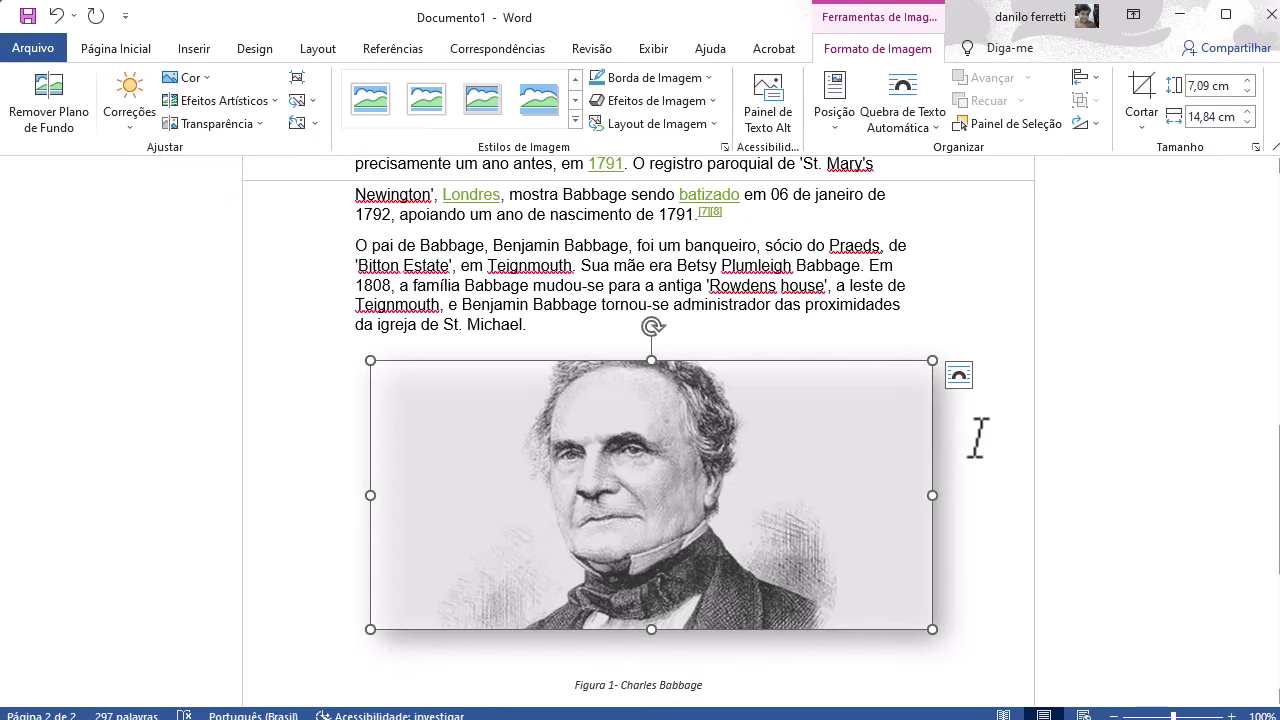
pyautogui.click(988, 372)
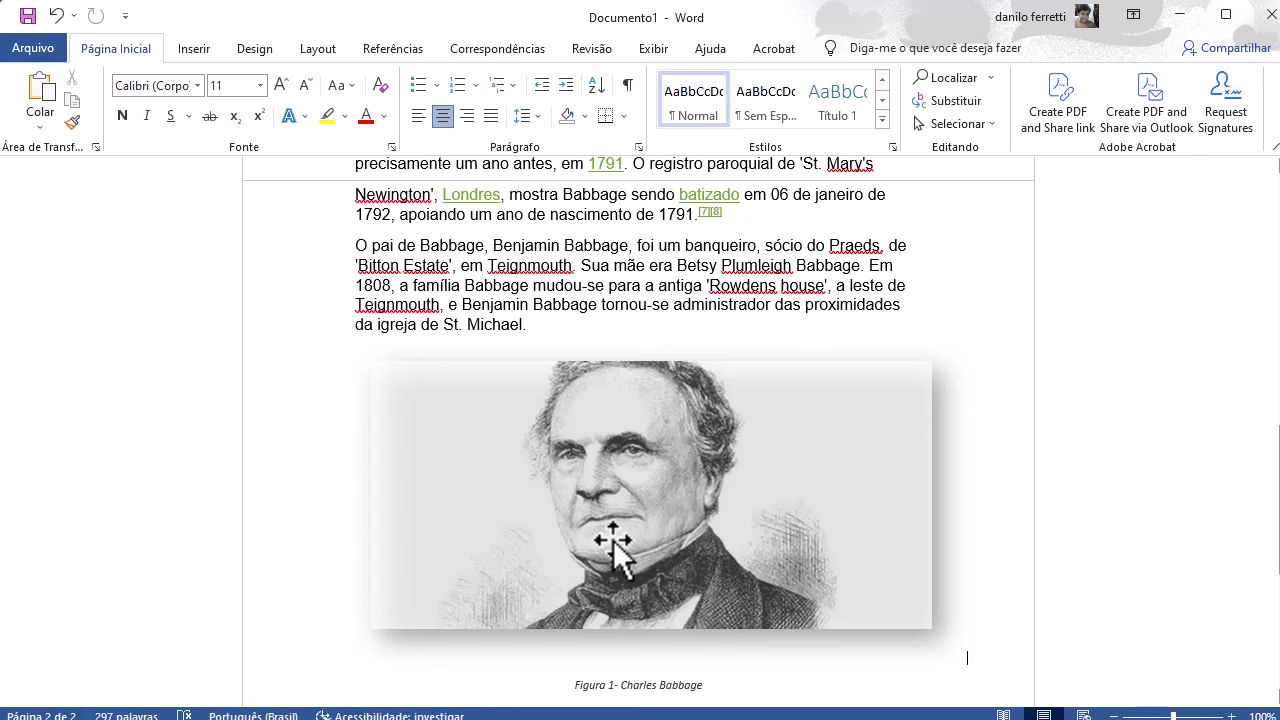
# - Start saving the document as 'Charles Babbage.docx' and list the possible save locations
pyautogui.click(29, 17)
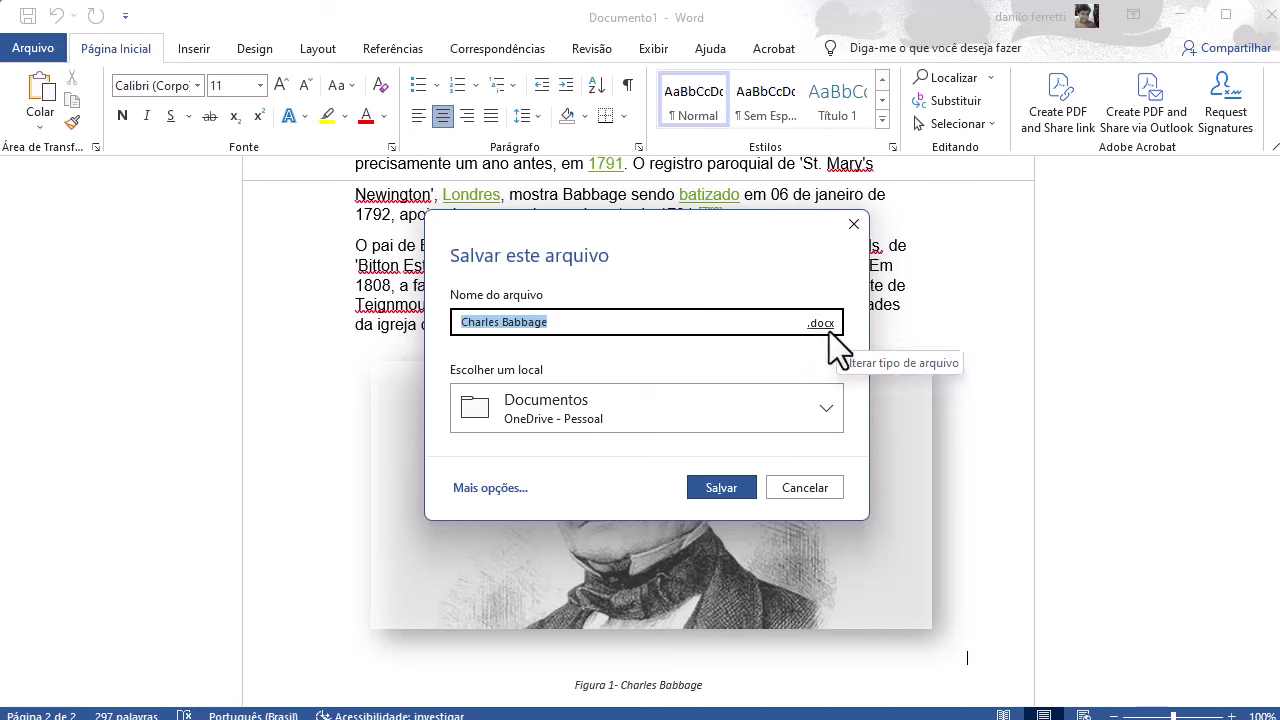
pyautogui.click(824, 407)
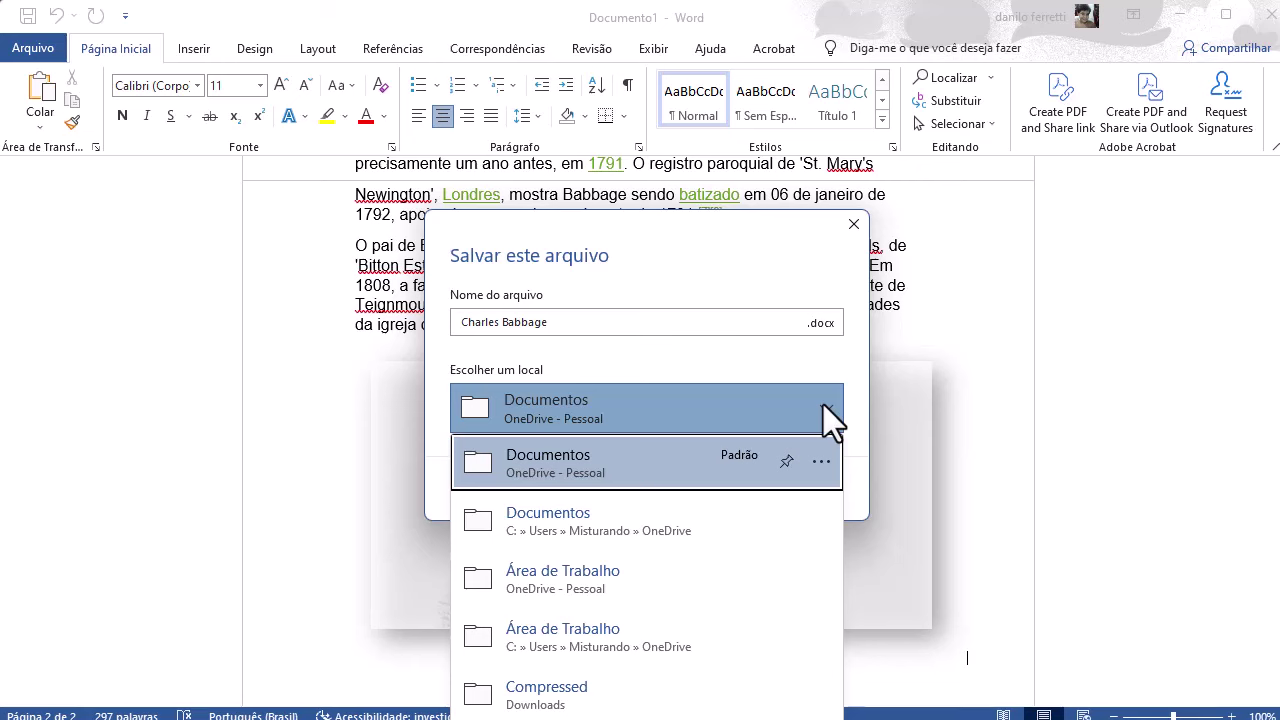